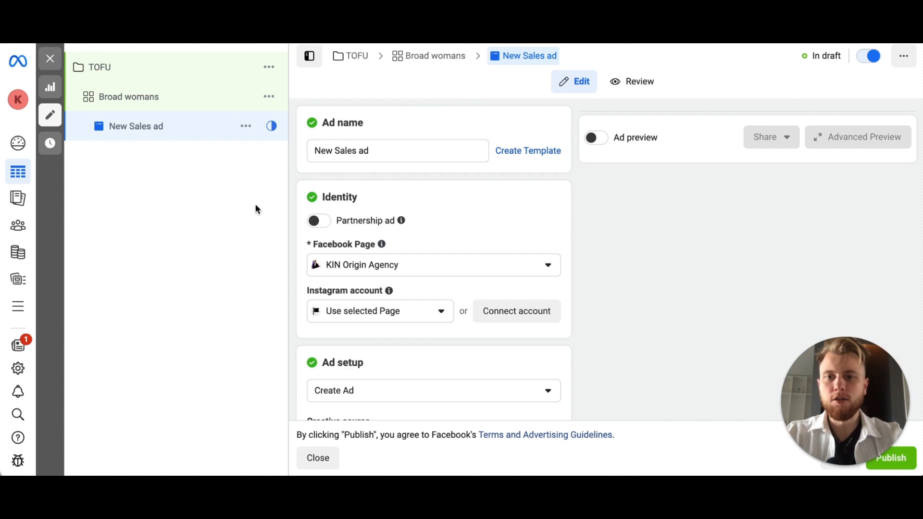
Rename the ad as "Nuotrauka - ugg"
{"action": "double_click", "coordinate": [386, 152]}
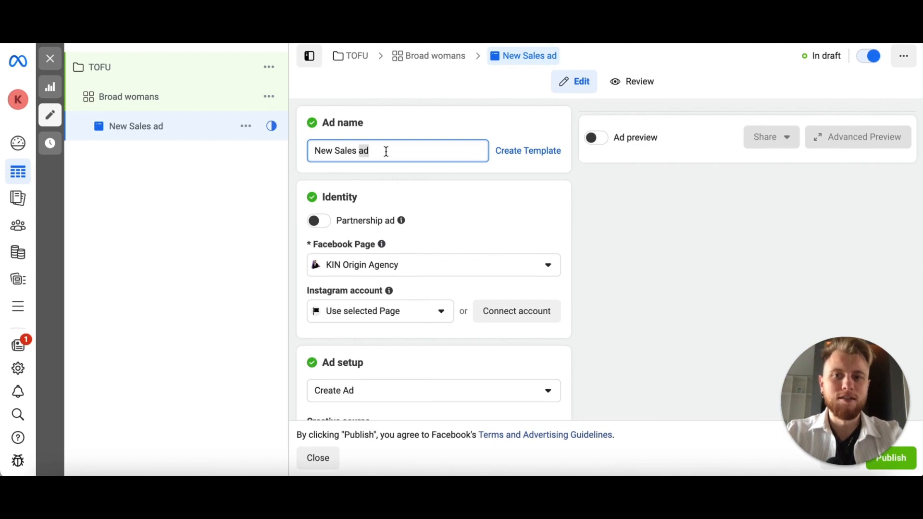
{"action": "triple_click", "coordinate": [386, 152]}
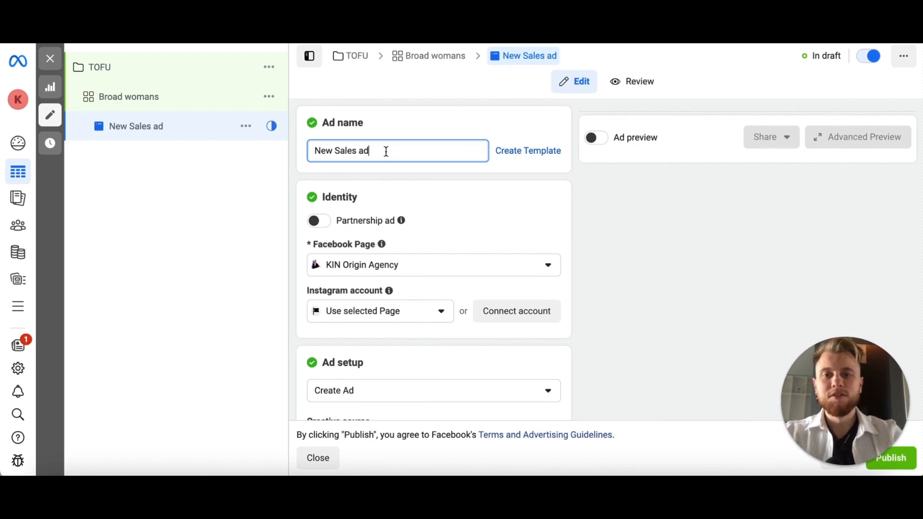
{"action": "type", "text": "Nuotrauka"}
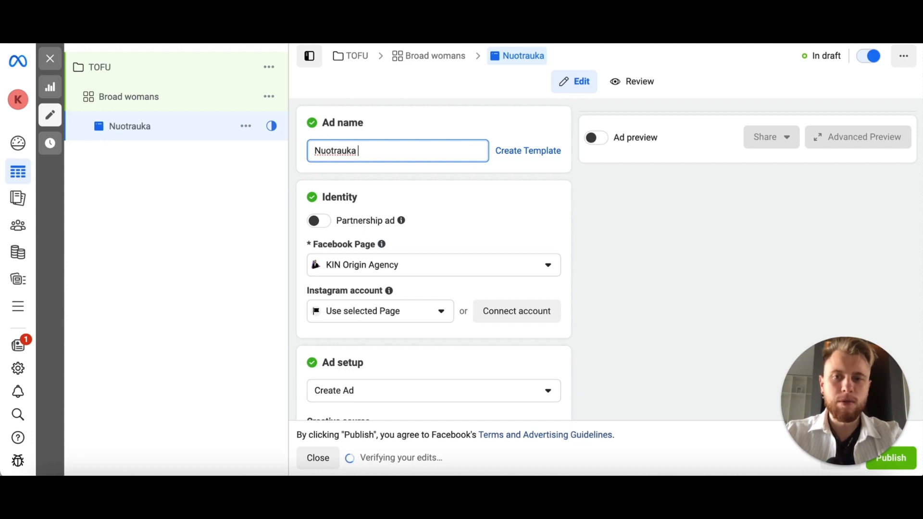
{"action": "type", "text": " -"}
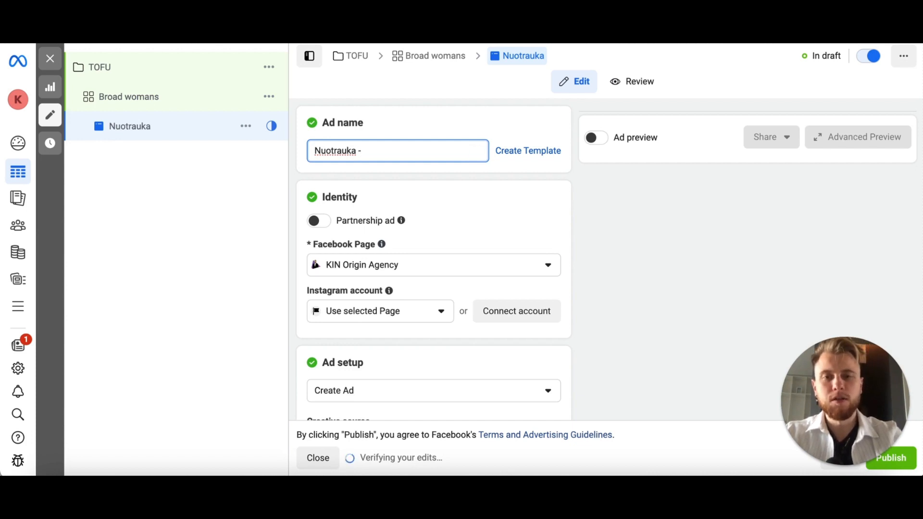
{"action": "type", "text": " U"}
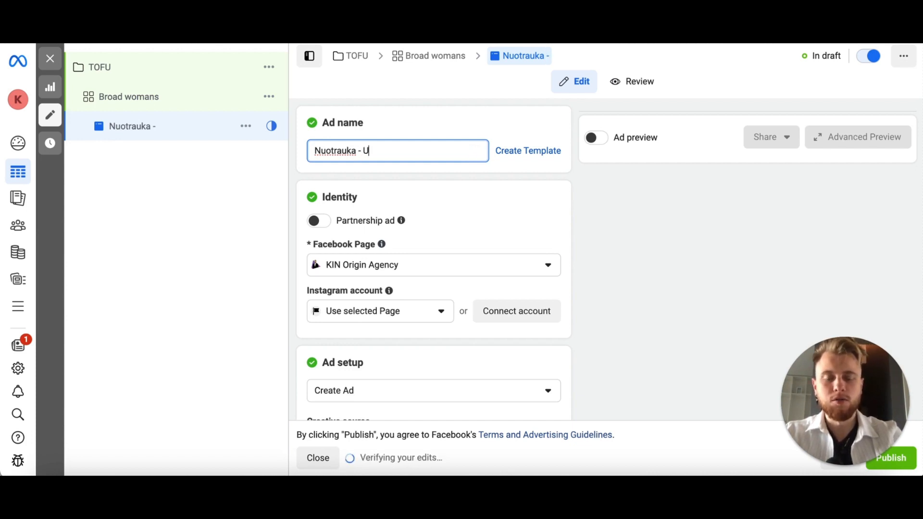
{"action": "type", "text": "gg"}
{"action": "key", "text": "BackSpace"}
{"action": "key", "text": "BackSpace"}
{"action": "key", "text": "BackSpace"}
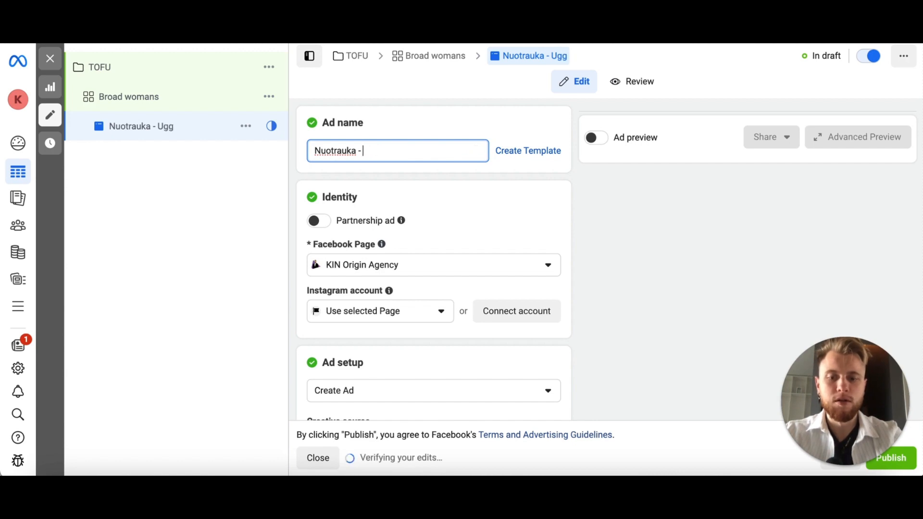
{"action": "type", "text": "G"}
{"action": "key", "text": "BackSpace"}
{"action": "key", "text": "BackSpace"}
{"action": "type", "text": "ugg"}
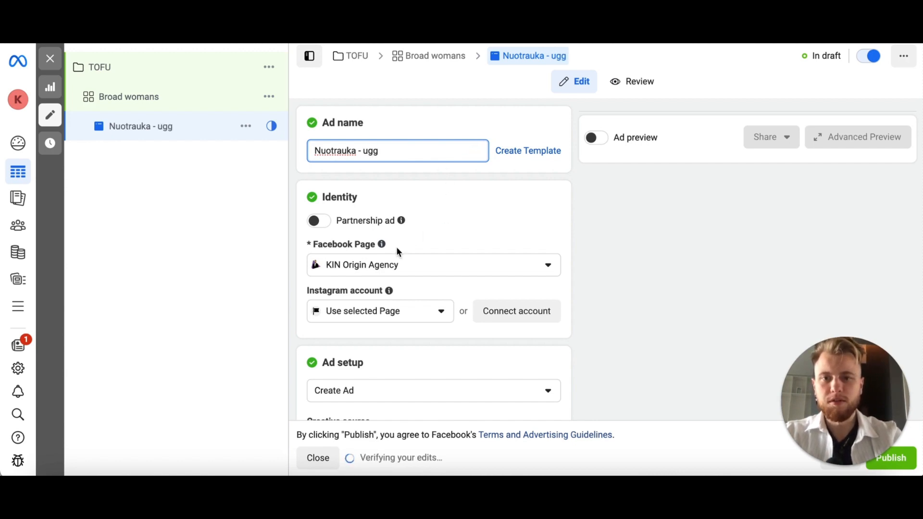
Examine the ad's Identity settings, including the partnership ad option, the Facebook Page and the Instagram account
{"action": "scroll", "coordinate": [397, 250], "scroll_direction": "down", "scroll_amount": 1}
{"action": "scroll", "coordinate": [397, 250], "scroll_direction": "up", "scroll_amount": 1}
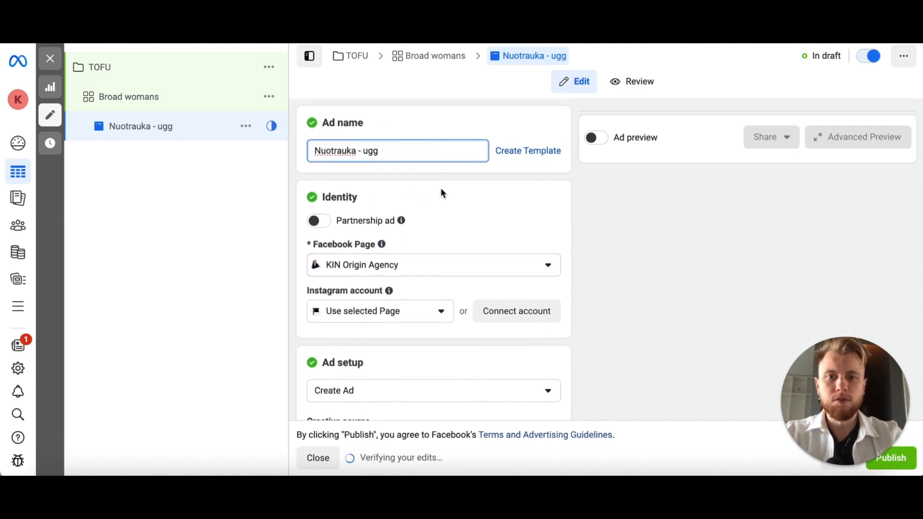
{"action": "scroll", "coordinate": [404, 273], "scroll_direction": "down", "scroll_amount": 1}
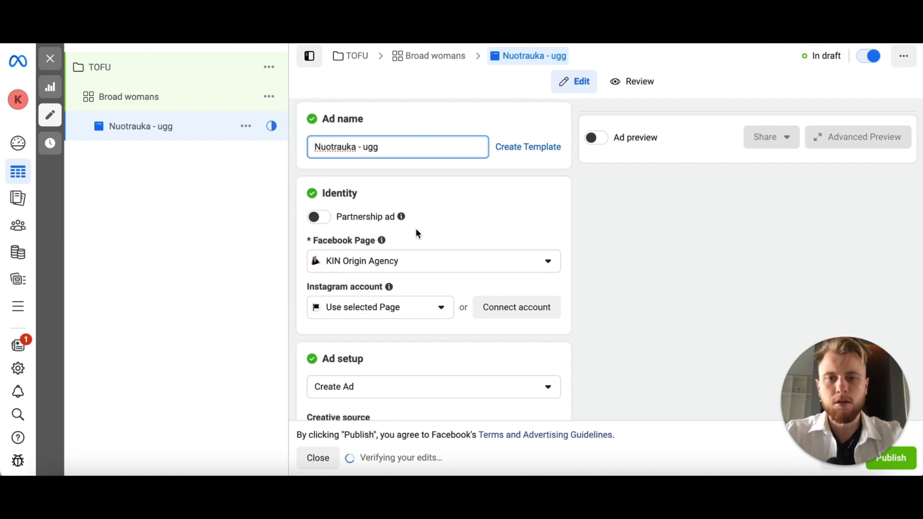
{"action": "scroll", "coordinate": [416, 229], "scroll_direction": "down", "scroll_amount": 1}
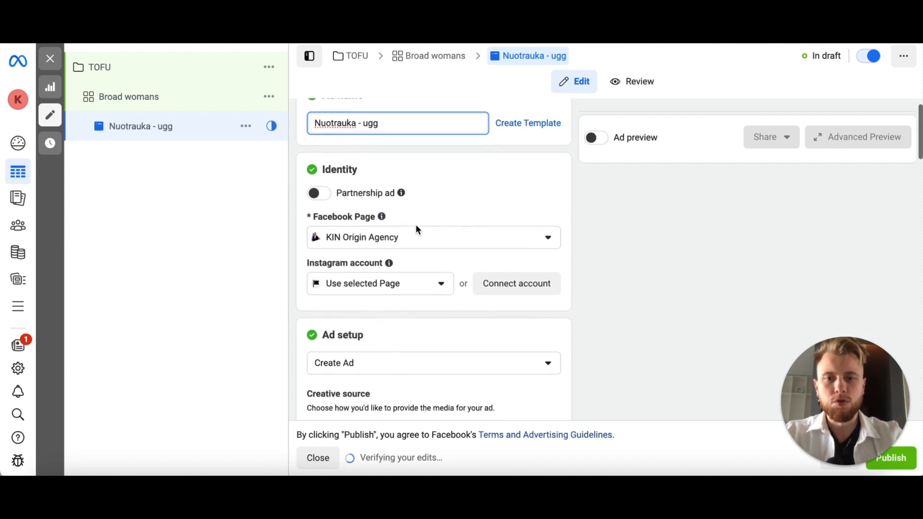
{"action": "scroll", "coordinate": [416, 230], "scroll_direction": "up", "scroll_amount": 1}
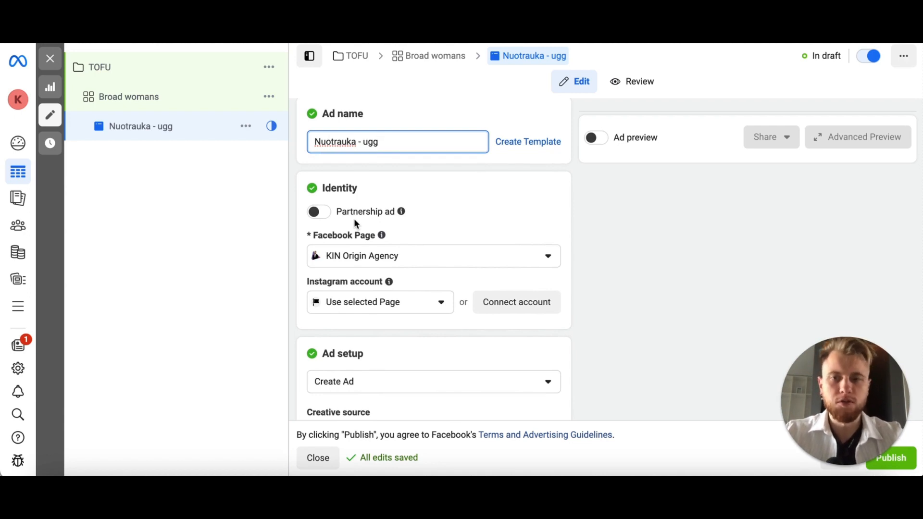
{"action": "scroll", "coordinate": [355, 223], "scroll_direction": "down", "scroll_amount": 1}
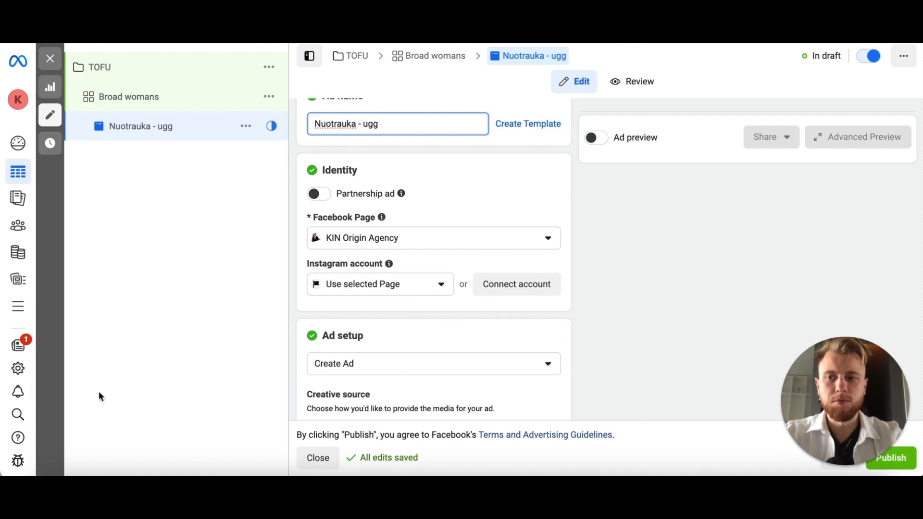
{"action": "scroll", "coordinate": [466, 310], "scroll_direction": "down", "scroll_amount": 1}
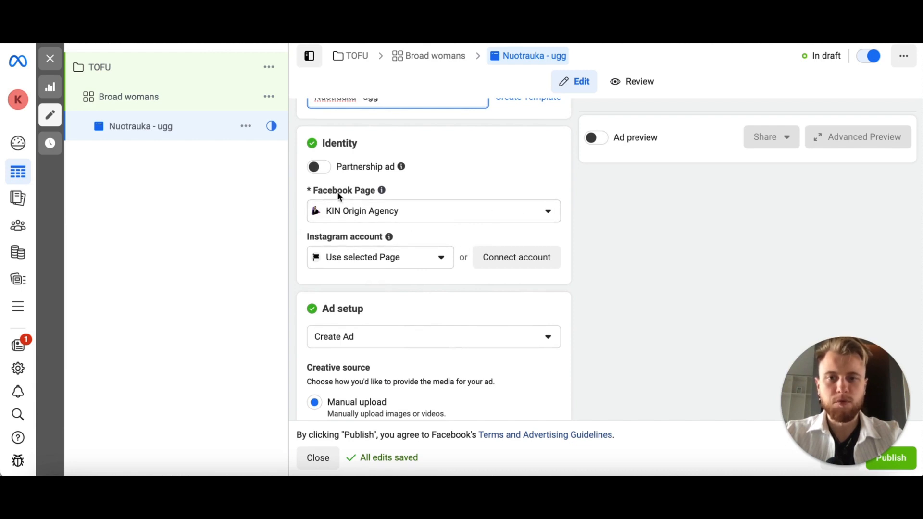
{"action": "scroll", "coordinate": [407, 253], "scroll_direction": "down", "scroll_amount": 1}
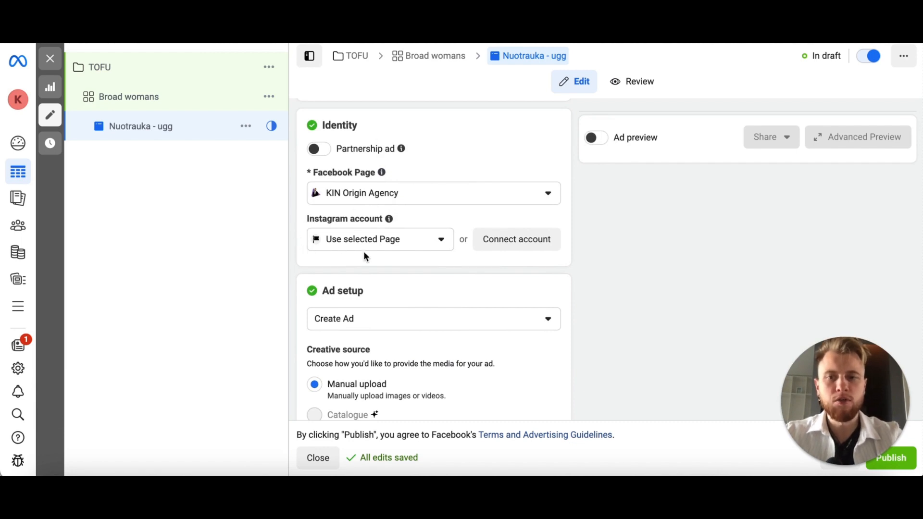
Check the available Instagram accounts and choose Use selected Page
{"action": "left_click", "coordinate": [398, 243]}
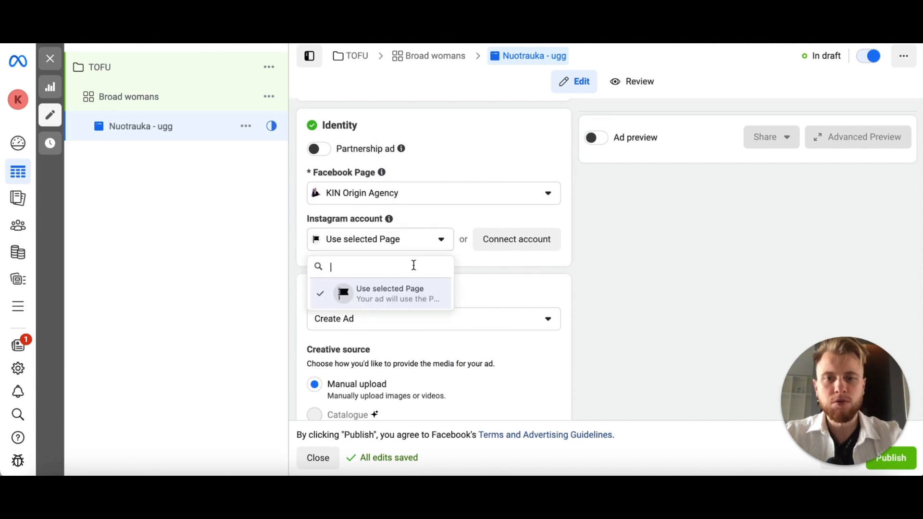
{"action": "left_click", "coordinate": [294, 261]}
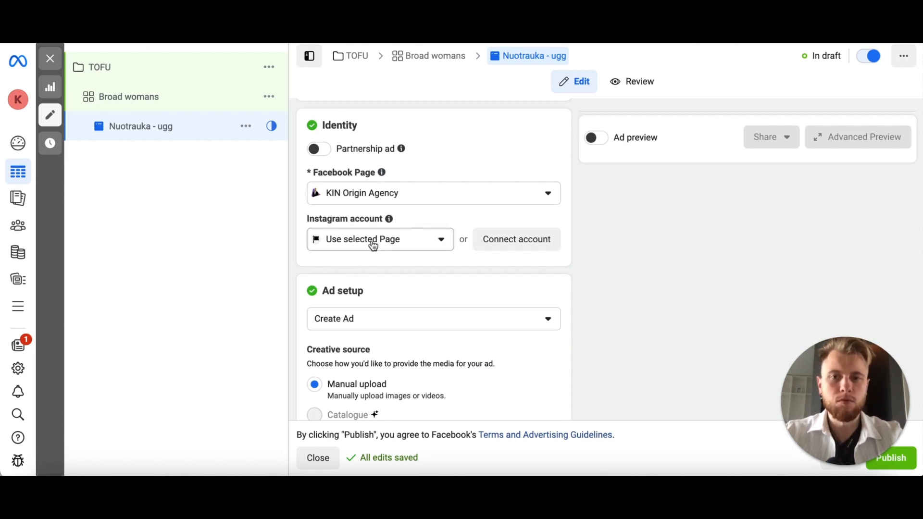
{"action": "left_click", "coordinate": [385, 245]}
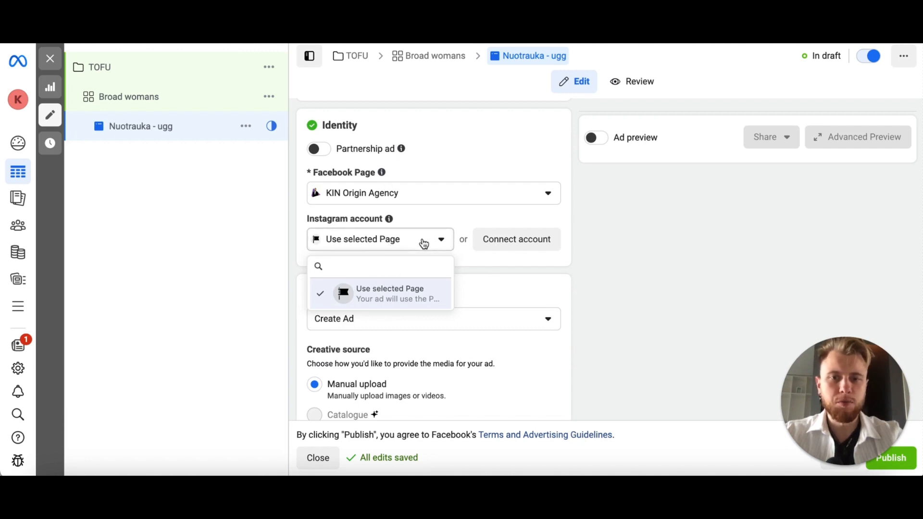
{"action": "left_click", "coordinate": [349, 298]}
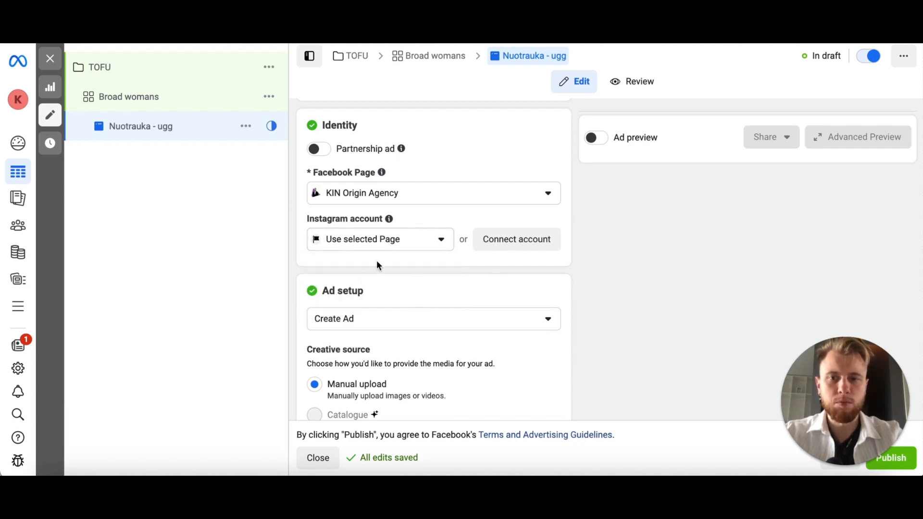
Look through the alternatives to Create Ad in the ad setup, leaving the choice as it is
{"action": "scroll", "coordinate": [404, 268], "scroll_direction": "down", "scroll_amount": 2}
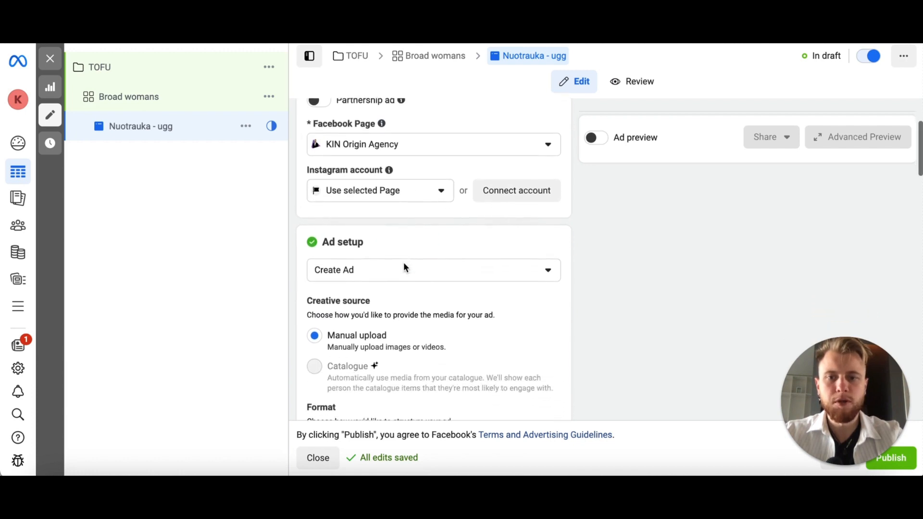
{"action": "scroll", "coordinate": [404, 268], "scroll_direction": "down", "scroll_amount": 1}
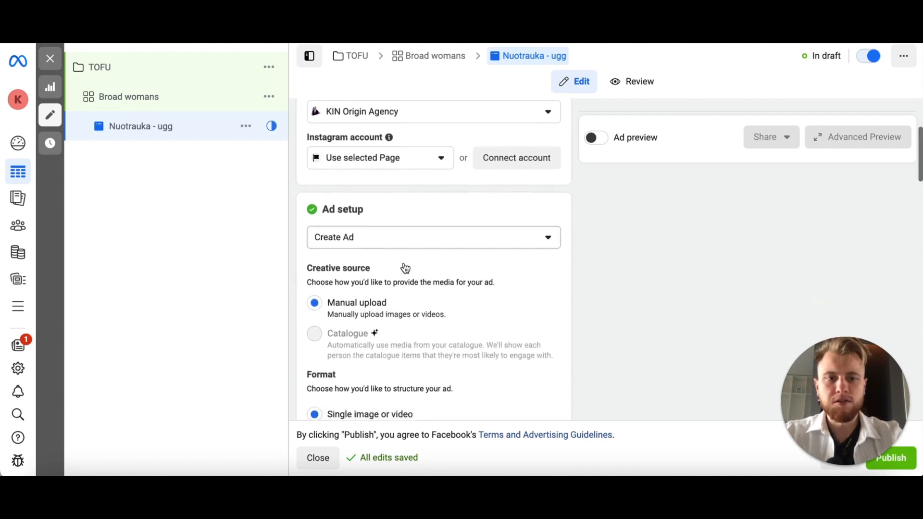
{"action": "left_click", "coordinate": [466, 233]}
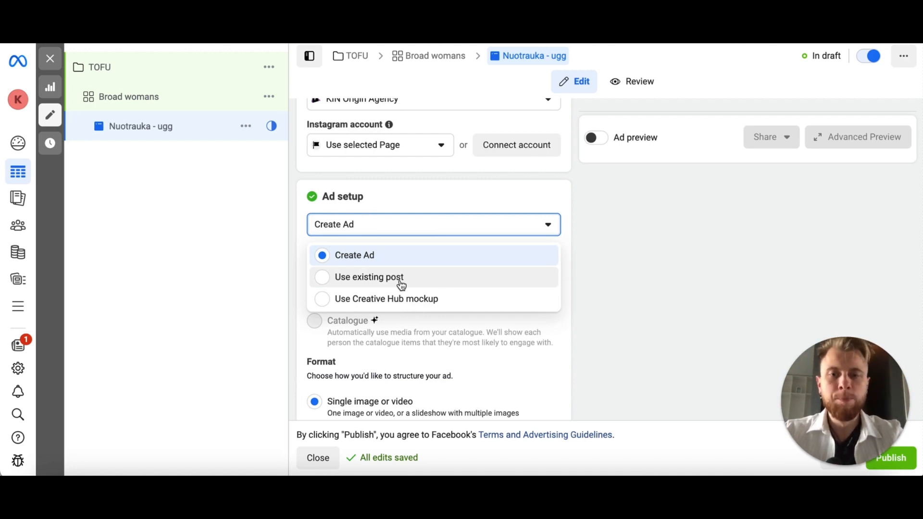
{"action": "left_click", "coordinate": [295, 248]}
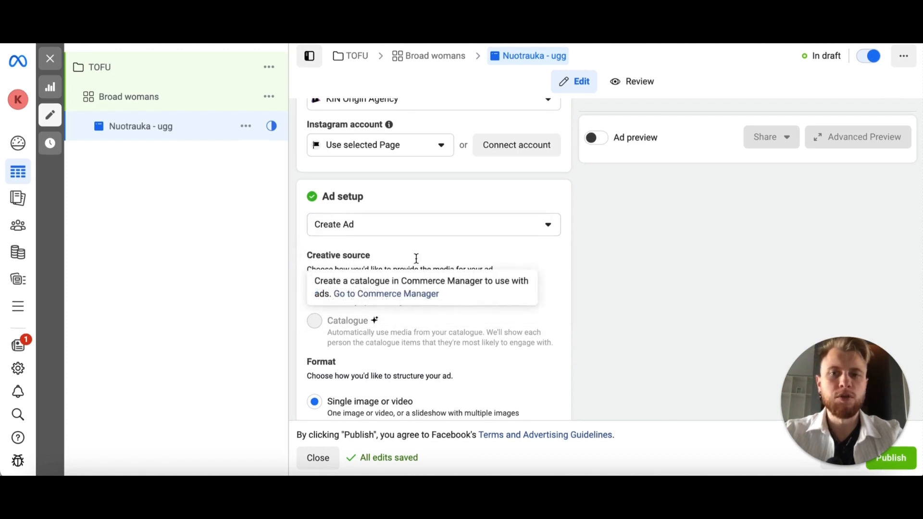
Set the ad format to Carousel and view the options for adding carousel cards
{"action": "scroll", "coordinate": [344, 266], "scroll_direction": "down", "scroll_amount": 3}
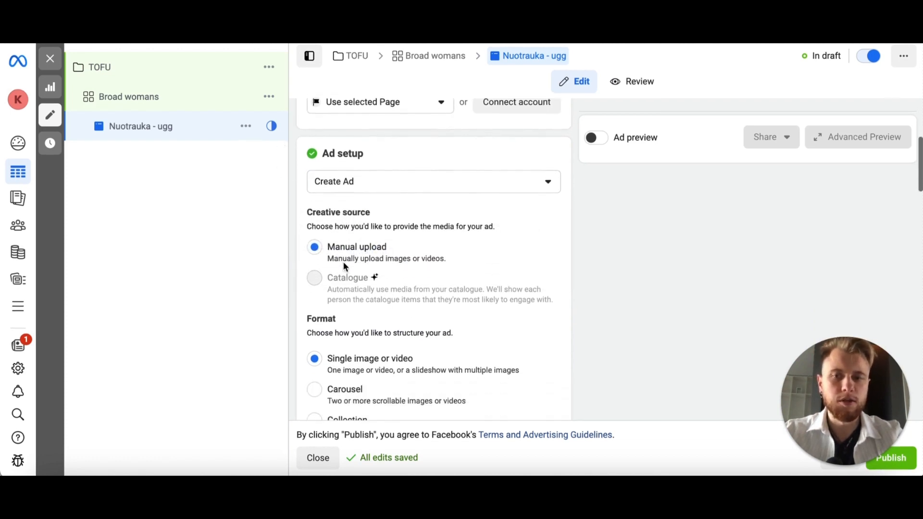
{"action": "scroll", "coordinate": [344, 267], "scroll_direction": "down", "scroll_amount": 2}
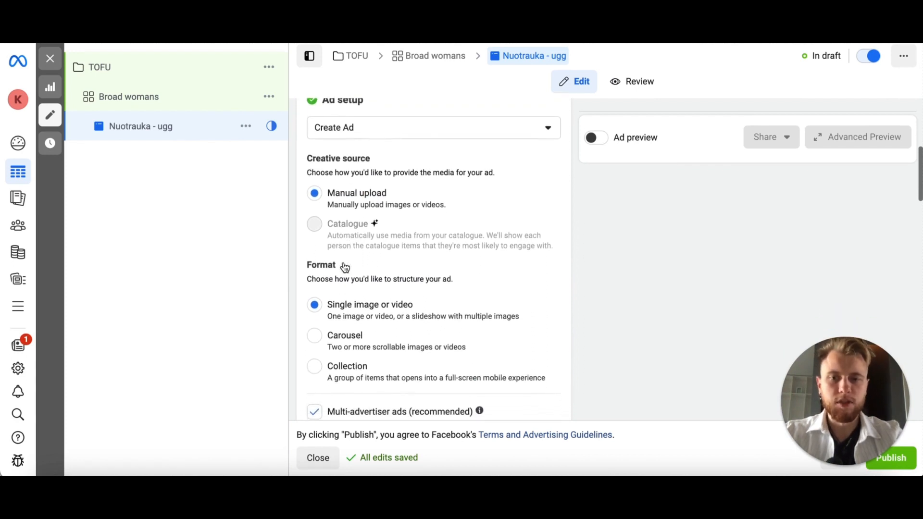
{"action": "scroll", "coordinate": [344, 265], "scroll_direction": "down", "scroll_amount": 1}
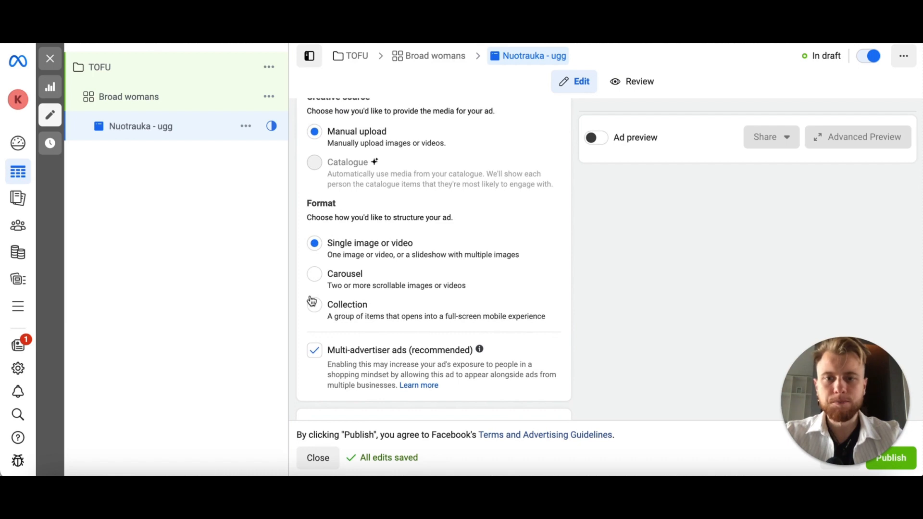
{"action": "scroll", "coordinate": [312, 301], "scroll_direction": "down", "scroll_amount": 1}
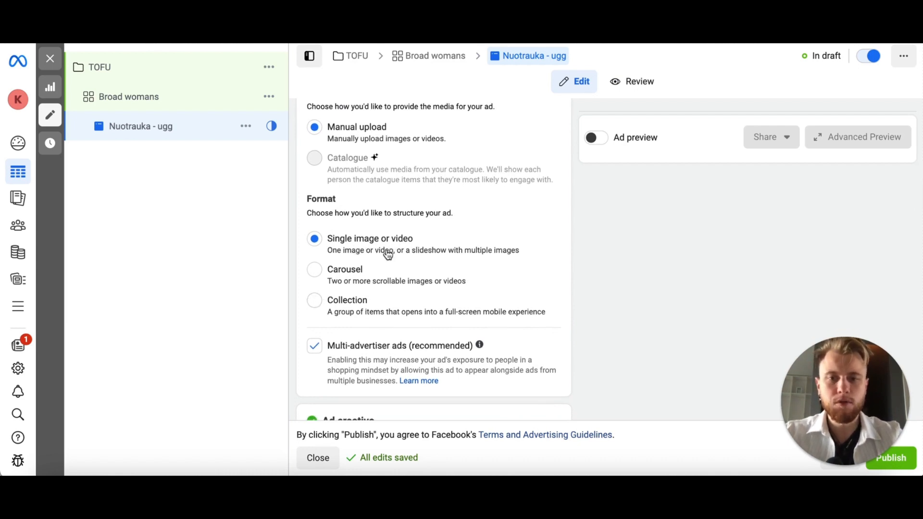
{"action": "scroll", "coordinate": [389, 255], "scroll_direction": "down", "scroll_amount": 1}
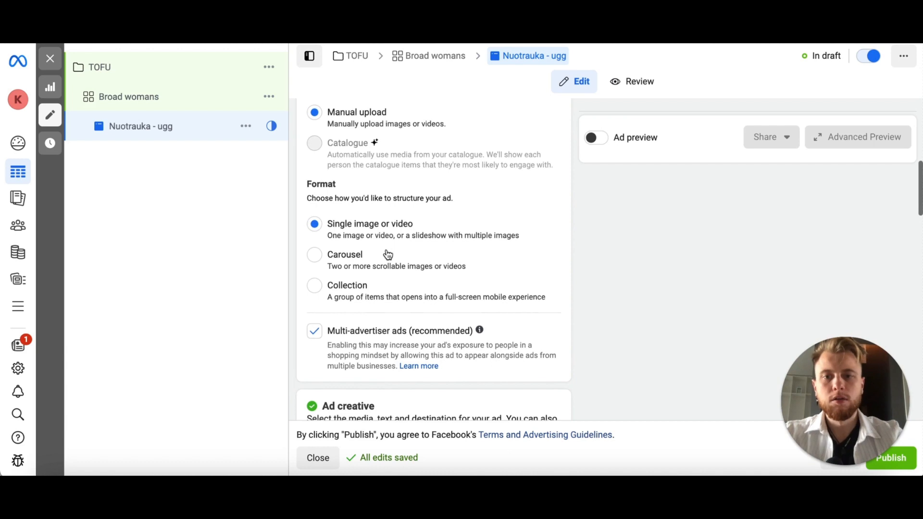
{"action": "left_click", "coordinate": [316, 262]}
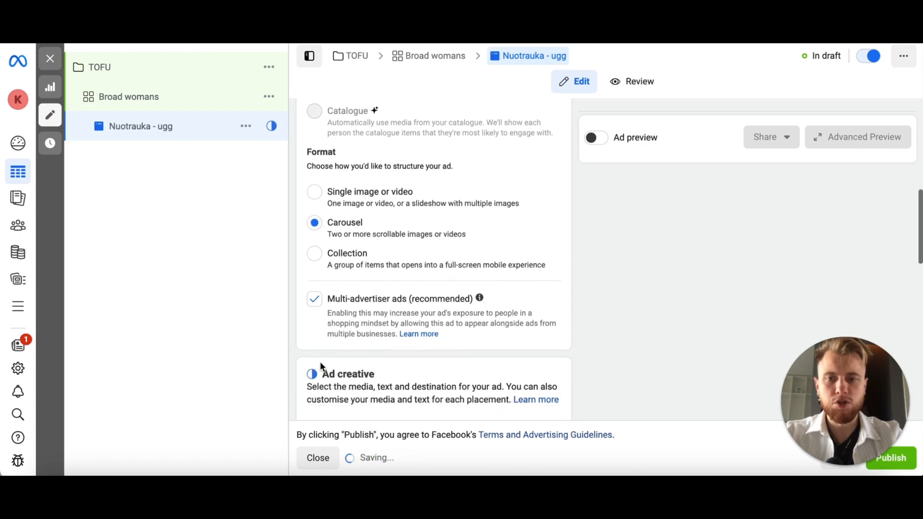
{"action": "scroll", "coordinate": [375, 368], "scroll_direction": "down", "scroll_amount": 5}
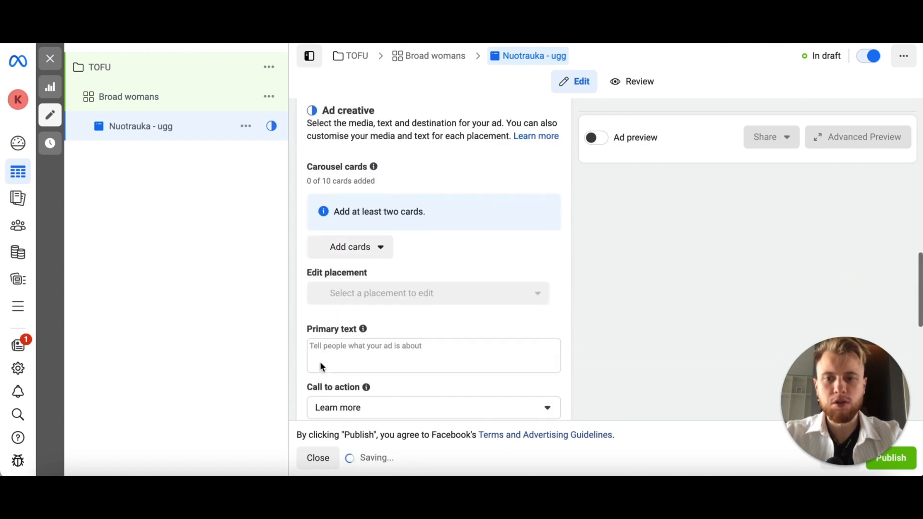
{"action": "left_click", "coordinate": [374, 251]}
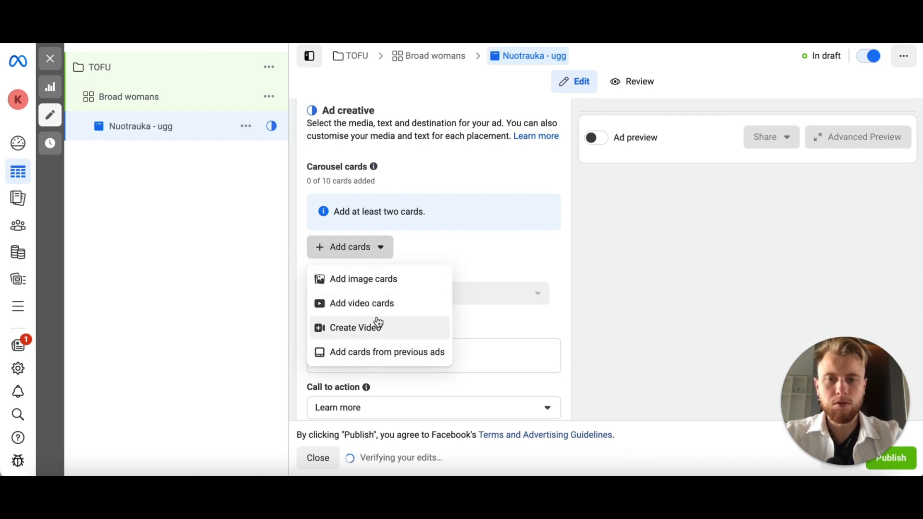
Try the Collection ad format and look through the templates for a new Instant Experience
{"action": "scroll", "coordinate": [417, 180], "scroll_direction": "up", "scroll_amount": 1}
{"action": "scroll", "coordinate": [417, 183], "scroll_direction": "up", "scroll_amount": 3}
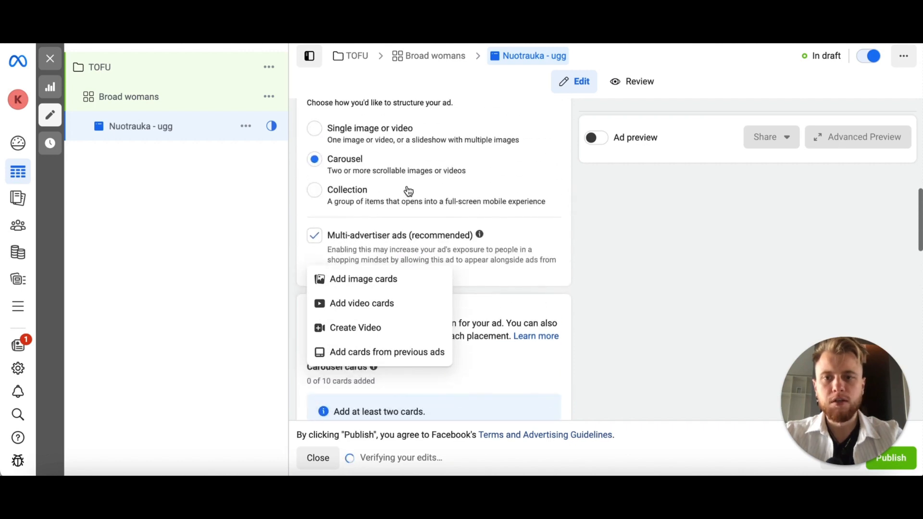
{"action": "left_click", "coordinate": [321, 196]}
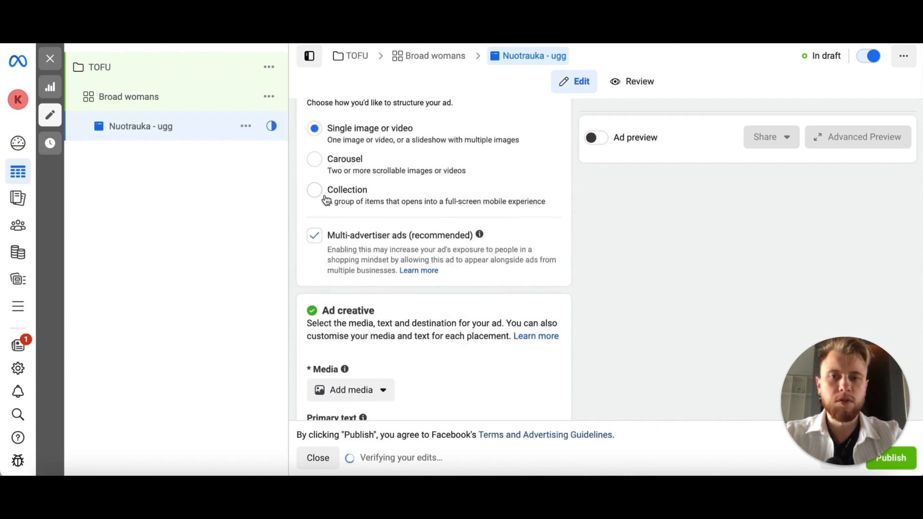
{"action": "left_click", "coordinate": [313, 196]}
{"action": "scroll", "coordinate": [338, 289], "scroll_direction": "down", "scroll_amount": 6}
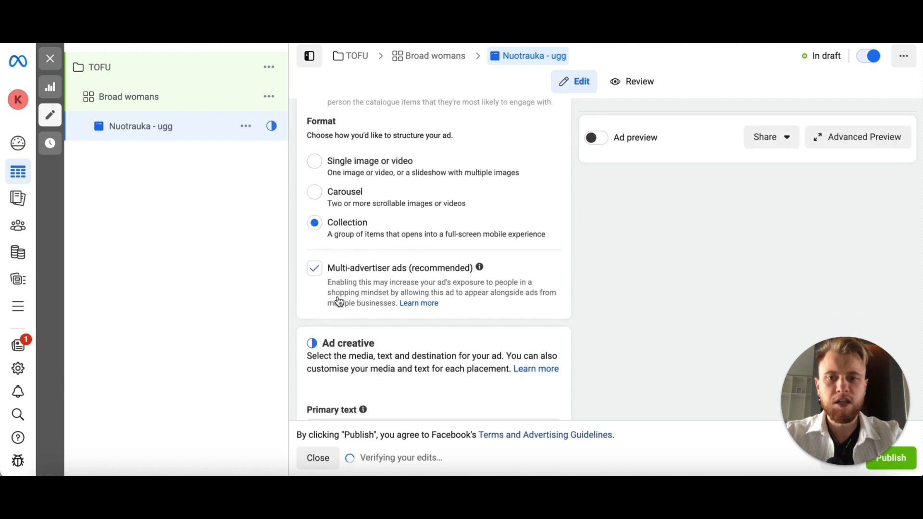
{"action": "scroll", "coordinate": [338, 297], "scroll_direction": "down", "scroll_amount": 4}
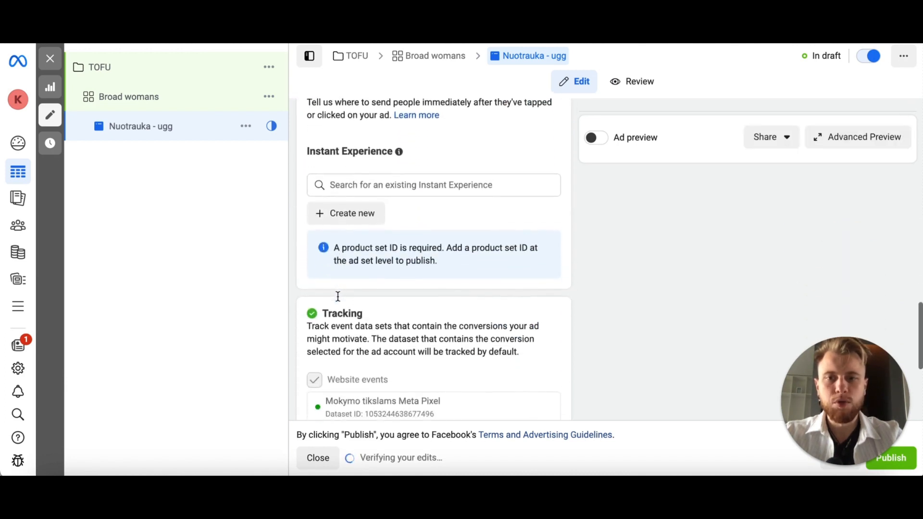
{"action": "left_click", "coordinate": [356, 202]}
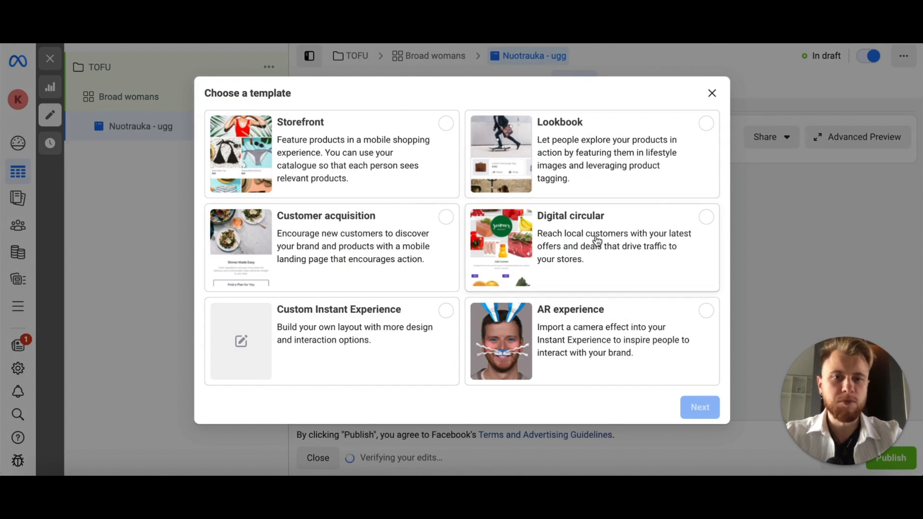
{"action": "left_click", "coordinate": [712, 93]}
Set the ad format to Single image or video
{"action": "scroll", "coordinate": [466, 204], "scroll_direction": "up", "scroll_amount": 10}
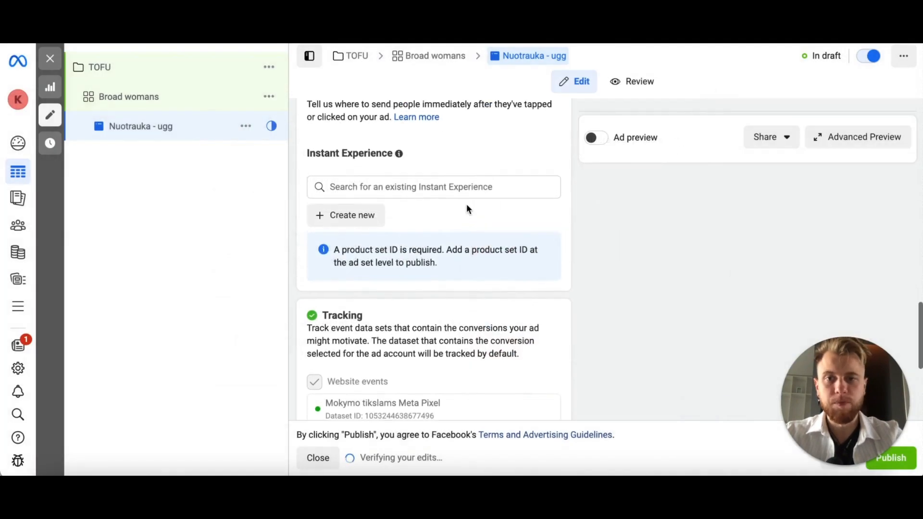
{"action": "scroll", "coordinate": [467, 210], "scroll_direction": "up", "scroll_amount": 4}
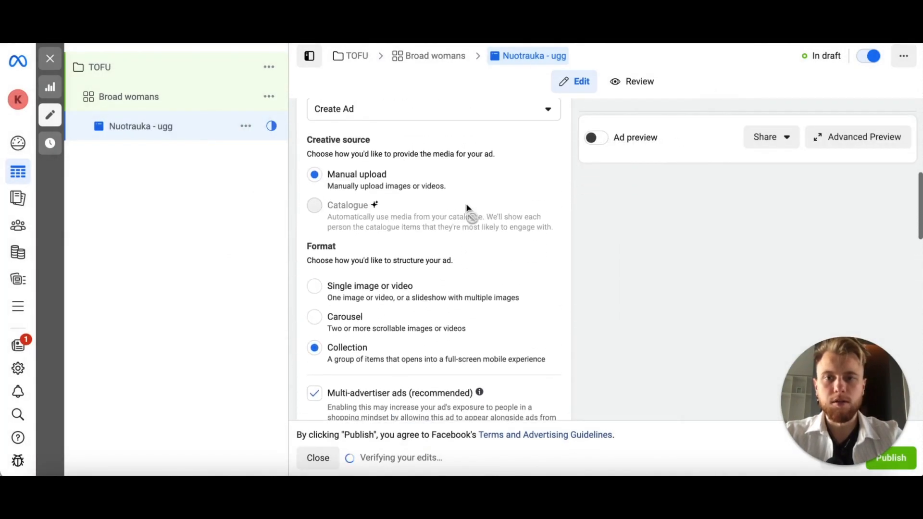
{"action": "left_click", "coordinate": [315, 287]}
Upload the image 1.png from the "Add a heading" folder as the ad's media and proceed to the placement crops
{"action": "scroll", "coordinate": [408, 313], "scroll_direction": "down", "scroll_amount": 5}
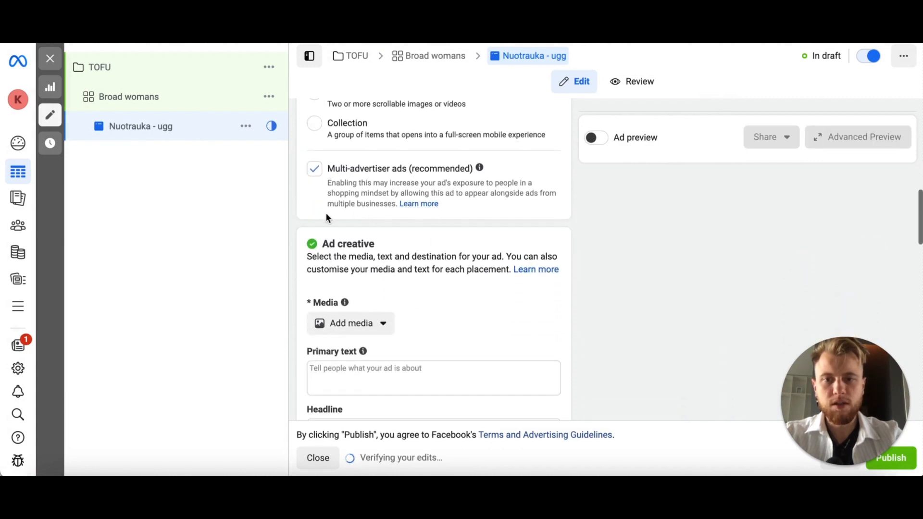
{"action": "scroll", "coordinate": [426, 311], "scroll_direction": "down", "scroll_amount": 1}
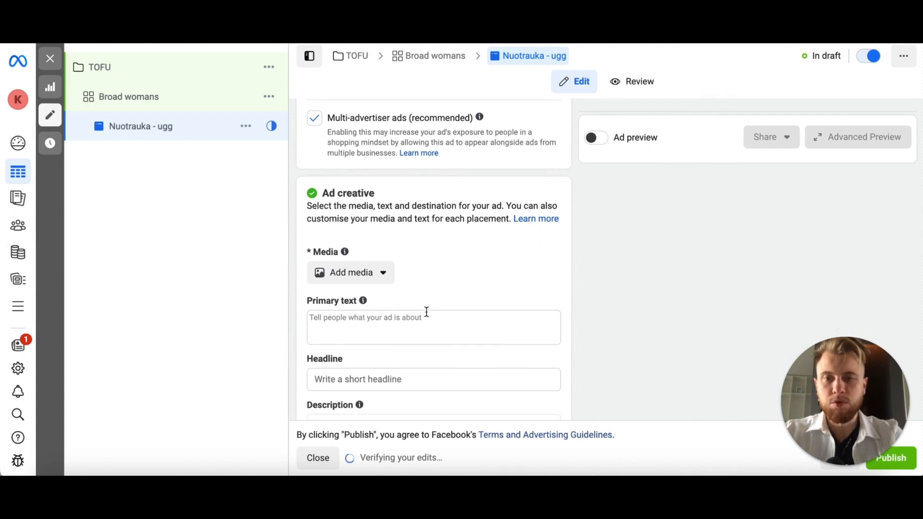
{"action": "scroll", "coordinate": [427, 312], "scroll_direction": "down", "scroll_amount": 1}
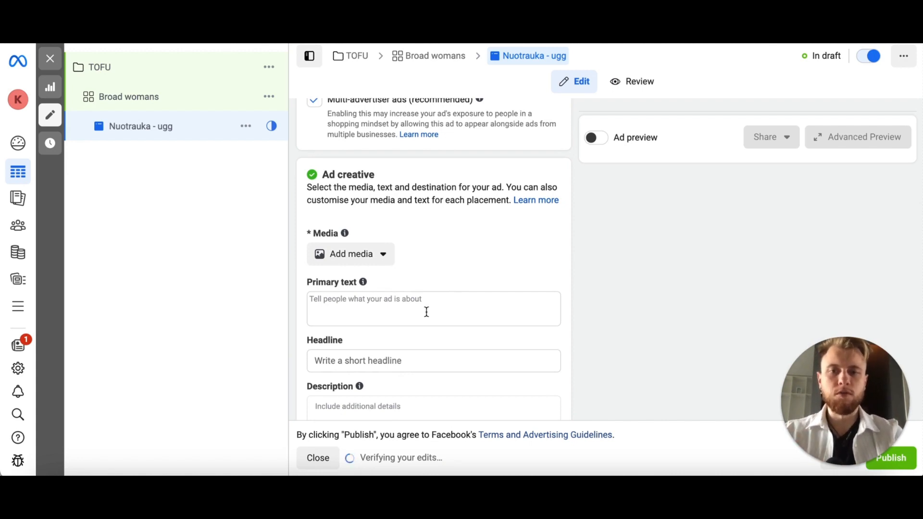
{"action": "left_click", "coordinate": [377, 252]}
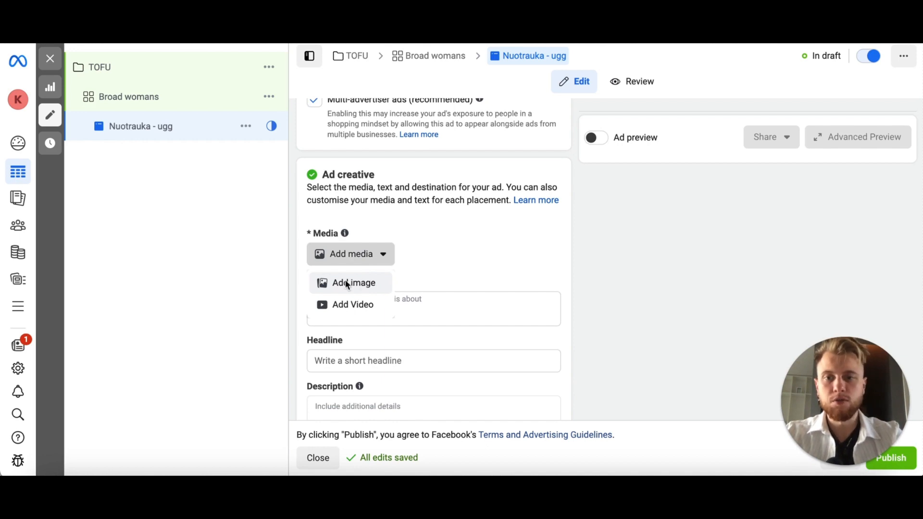
{"action": "left_click", "coordinate": [371, 289]}
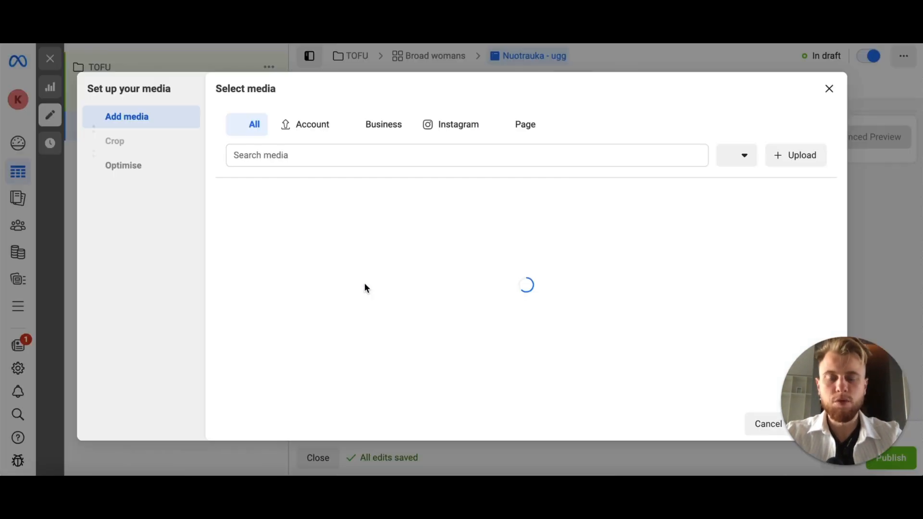
{"action": "left_click", "coordinate": [791, 155]}
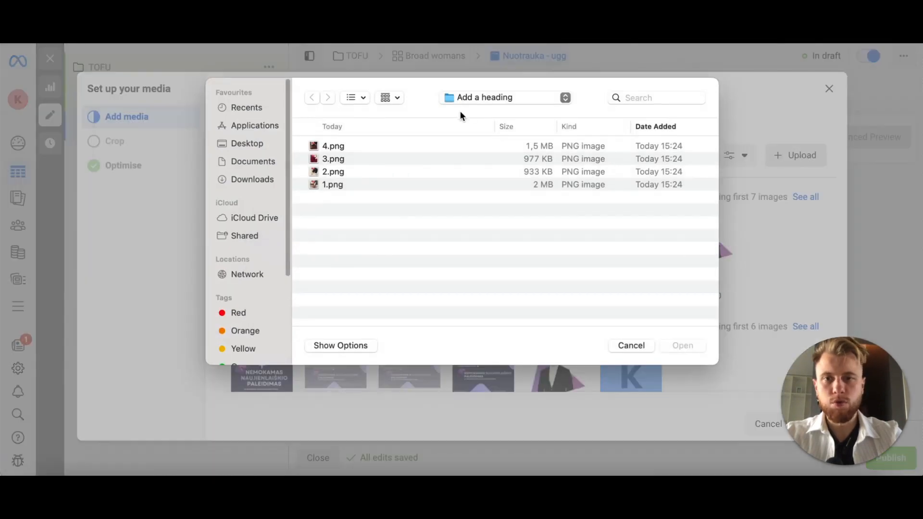
{"action": "left_click", "coordinate": [333, 184]}
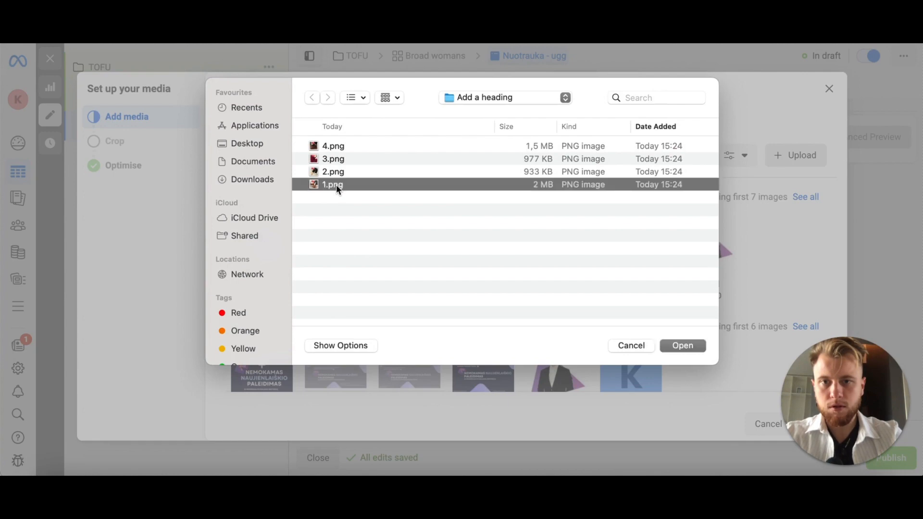
{"action": "left_click", "coordinate": [682, 346]}
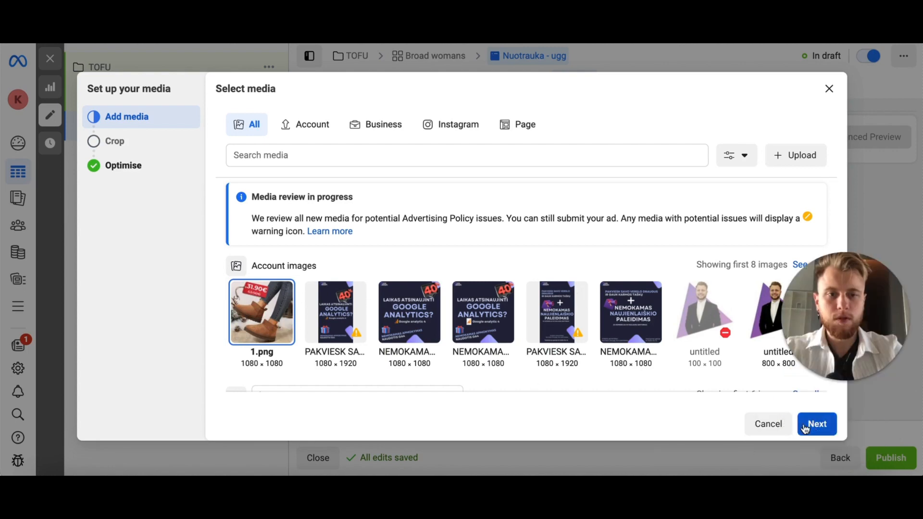
{"action": "left_click", "coordinate": [812, 428]}
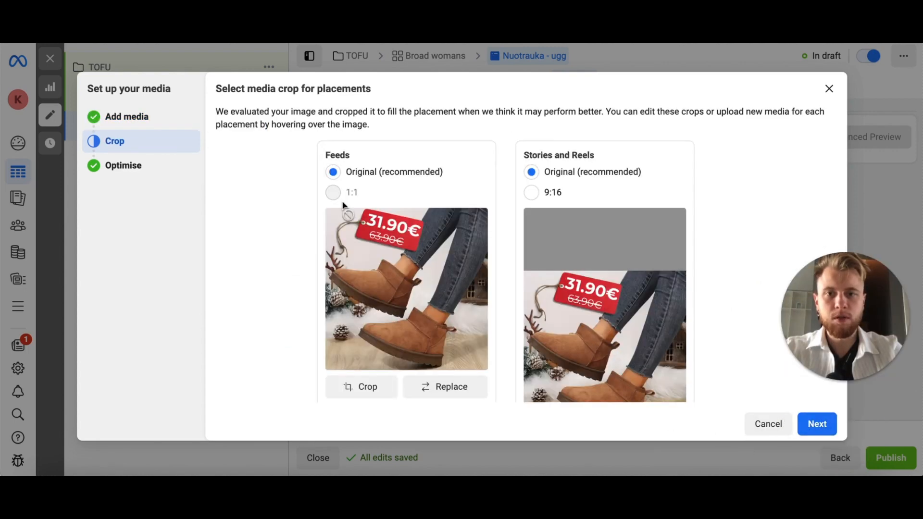
Try out the crop frame on the Feeds placement image and apply a 1:1 crop covering the full image
{"action": "scroll", "coordinate": [537, 355], "scroll_direction": "down", "scroll_amount": 3}
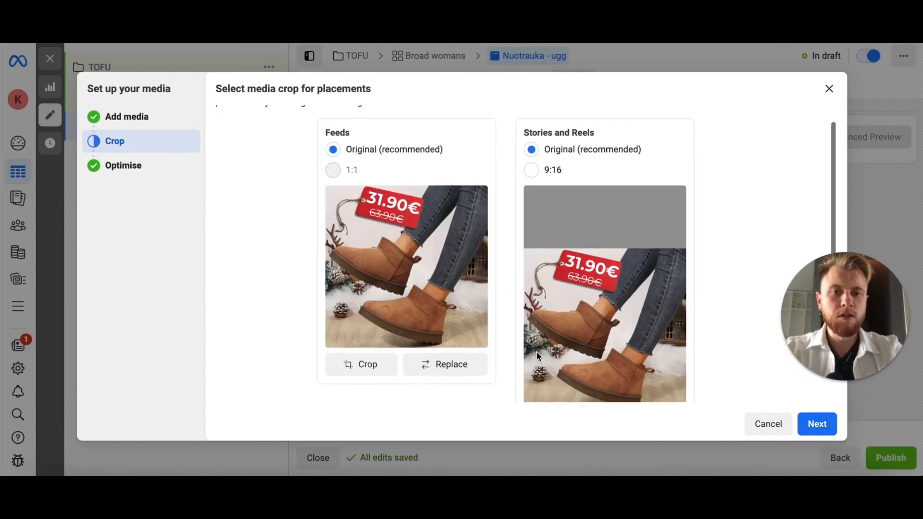
{"action": "scroll", "coordinate": [484, 324], "scroll_direction": "up", "scroll_amount": 3}
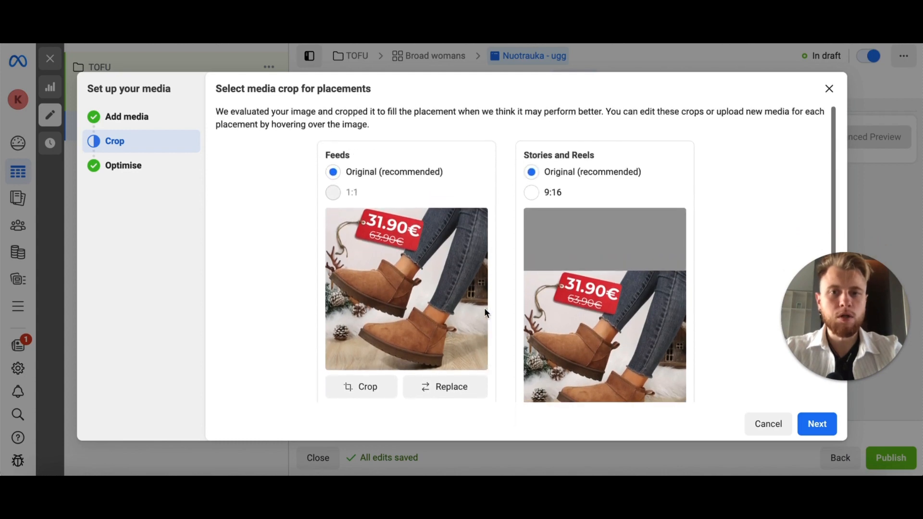
{"action": "scroll", "coordinate": [517, 229], "scroll_direction": "down", "scroll_amount": 1}
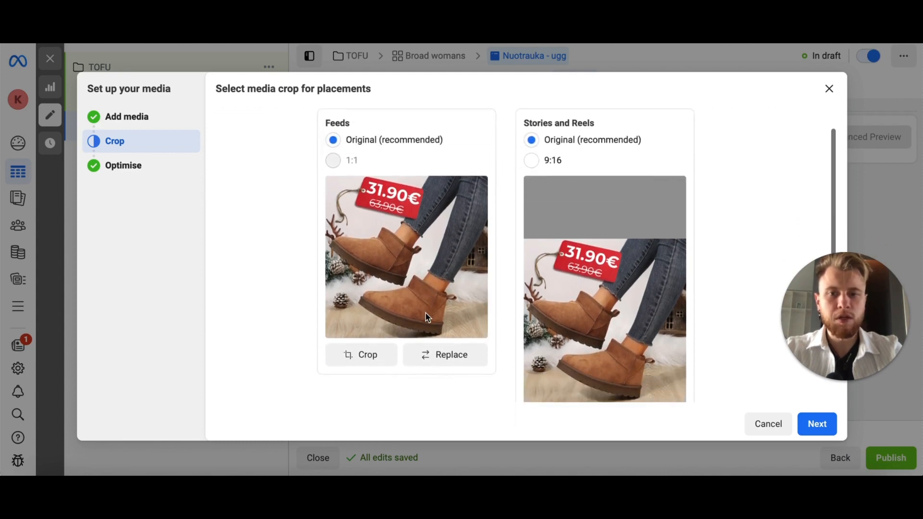
{"action": "left_click", "coordinate": [355, 355]}
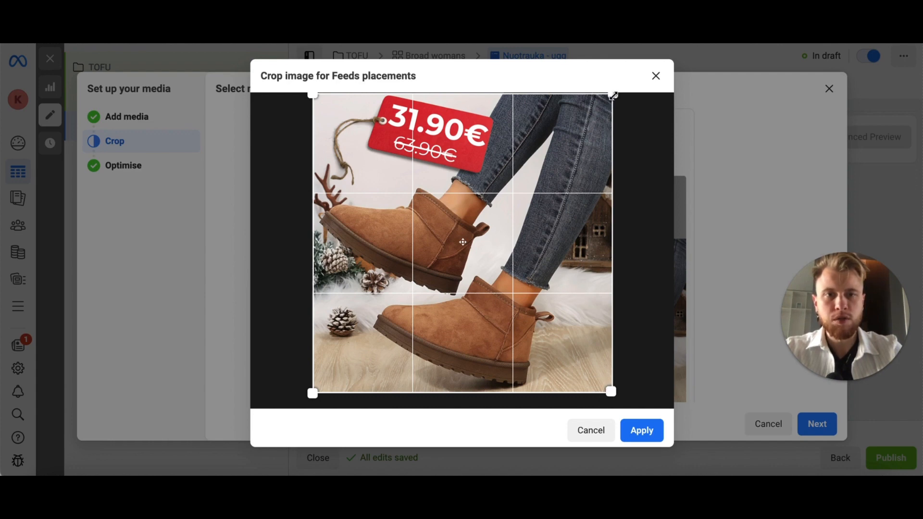
{"action": "left_click_drag", "start_coordinate": [612, 96], "coordinate": [566, 140]}
{"action": "left_click_drag", "start_coordinate": [534, 193], "coordinate": [665, 107]}
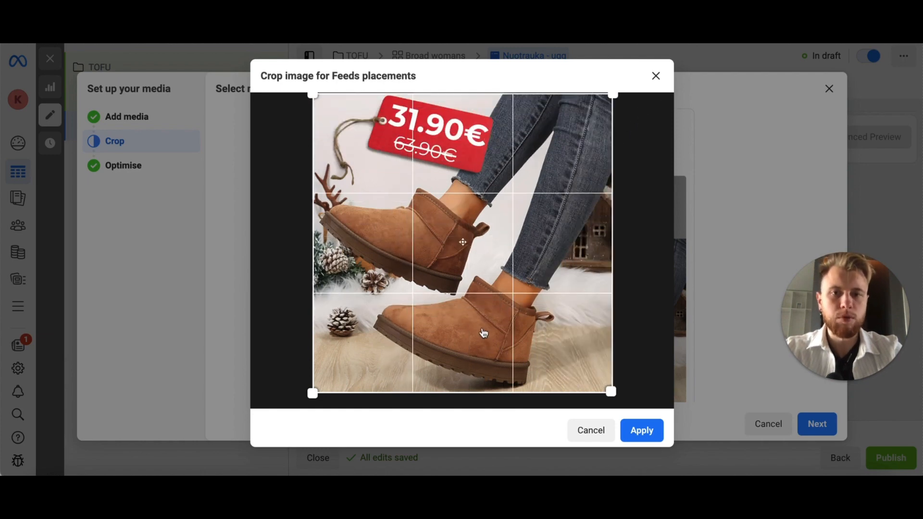
{"action": "left_click", "coordinate": [646, 431]}
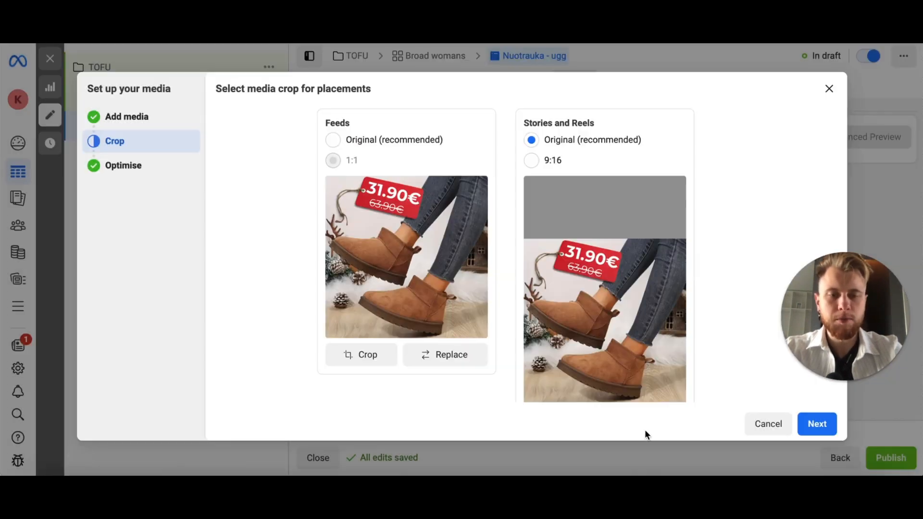
Try the 9:16 crop for Stories and Reels and switch back to Original (recommended)
{"action": "scroll", "coordinate": [571, 259], "scroll_direction": "down", "scroll_amount": 2}
{"action": "scroll", "coordinate": [571, 259], "scroll_direction": "up", "scroll_amount": 3}
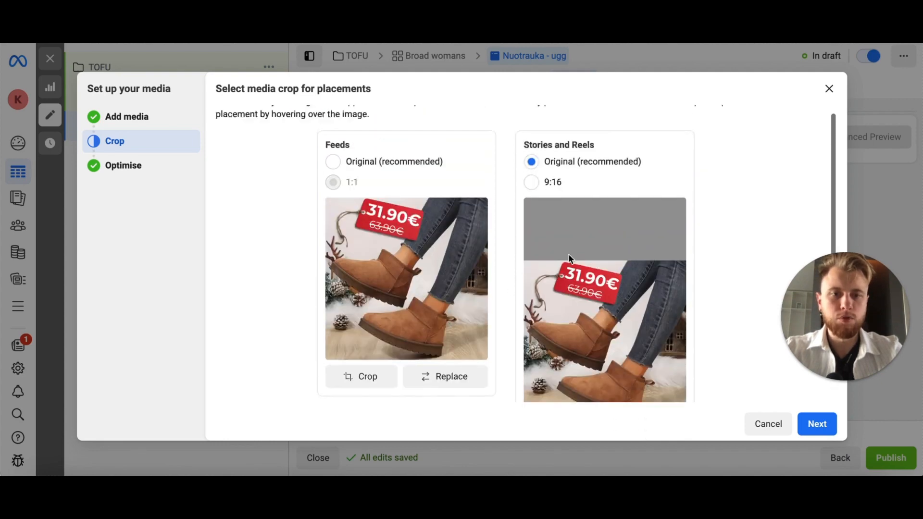
{"action": "left_click", "coordinate": [531, 193]}
{"action": "scroll", "coordinate": [534, 202], "scroll_direction": "down", "scroll_amount": 2}
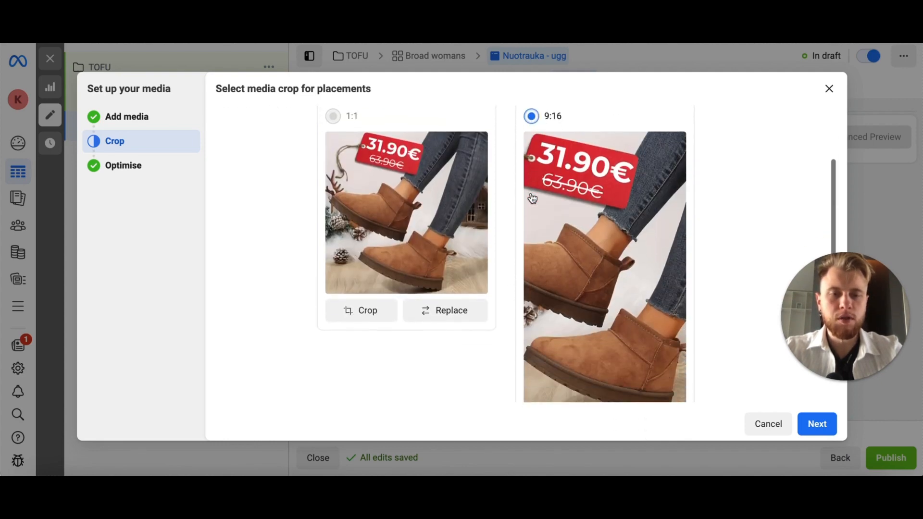
{"action": "scroll", "coordinate": [538, 230], "scroll_direction": "down", "scroll_amount": 1}
{"action": "scroll", "coordinate": [539, 233], "scroll_direction": "up", "scroll_amount": 2}
{"action": "scroll", "coordinate": [539, 233], "scroll_direction": "up", "scroll_amount": 2}
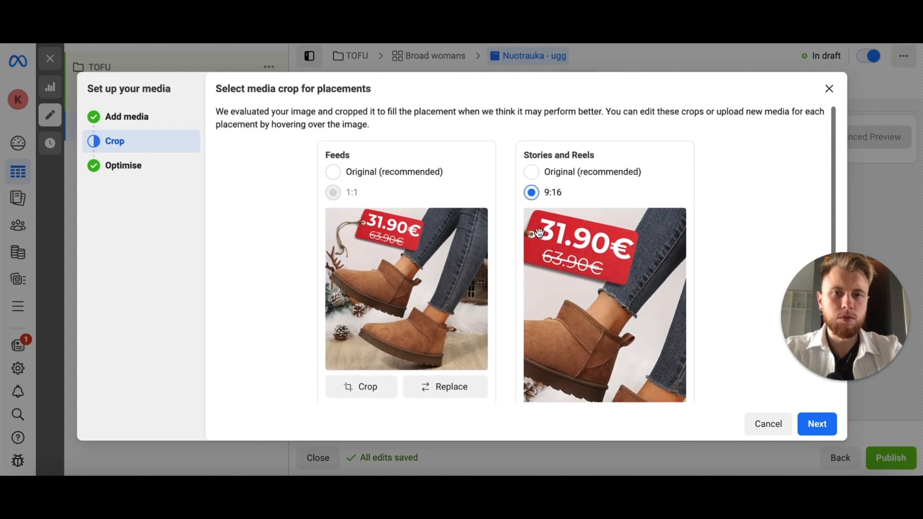
{"action": "left_click", "coordinate": [532, 172]}
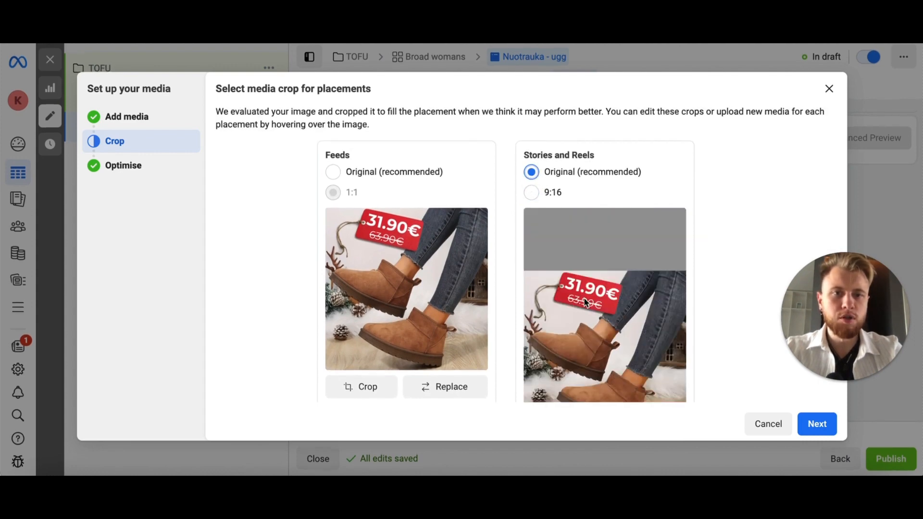
{"action": "scroll", "coordinate": [584, 299], "scroll_direction": "down", "scroll_amount": 3}
{"action": "scroll", "coordinate": [585, 299], "scroll_direction": "up", "scroll_amount": 3}
{"action": "scroll", "coordinate": [583, 297], "scroll_direction": "down", "scroll_amount": 2}
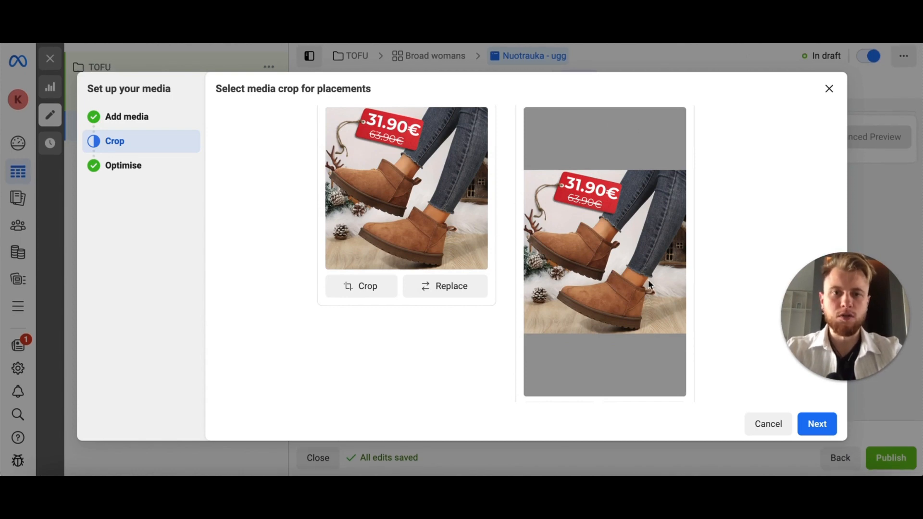
Keep all Advantage+ creative optimisations on and finish the media setup
{"action": "left_click", "coordinate": [818, 426]}
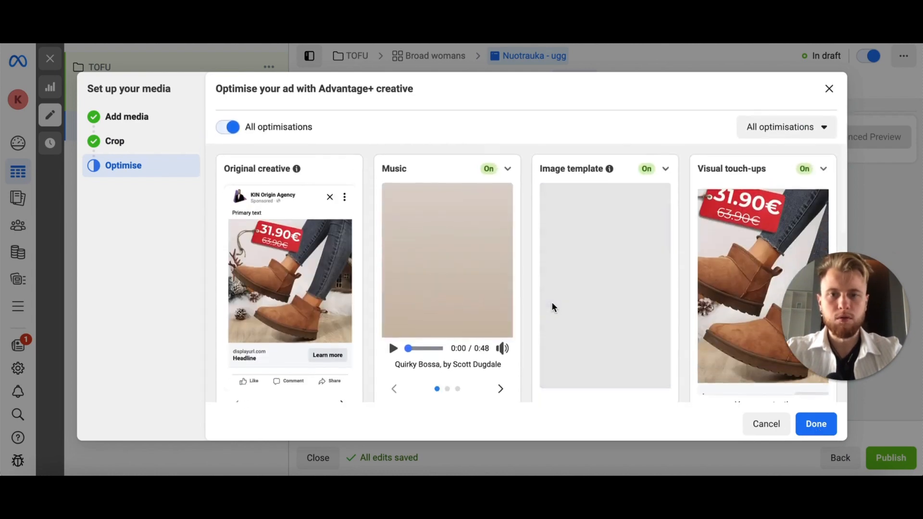
{"action": "scroll", "coordinate": [554, 308], "scroll_direction": "down", "scroll_amount": 1}
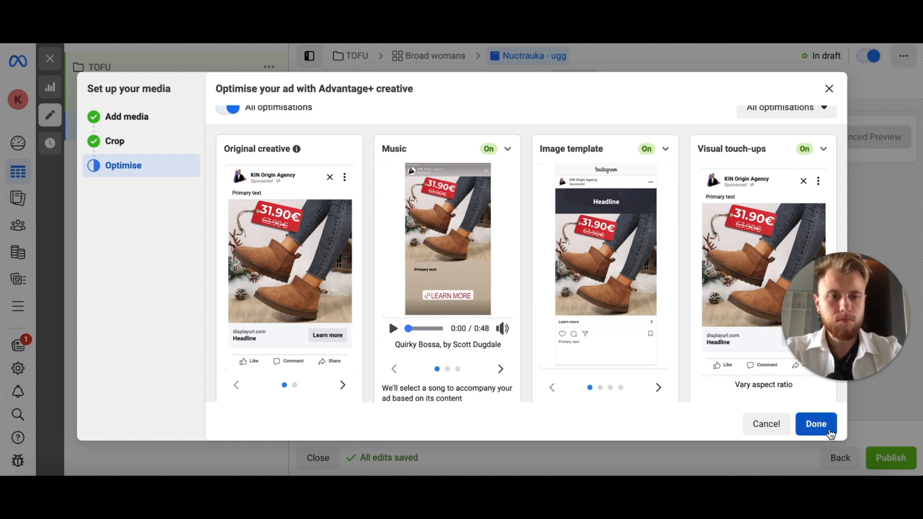
{"action": "left_click", "coordinate": [829, 433]}
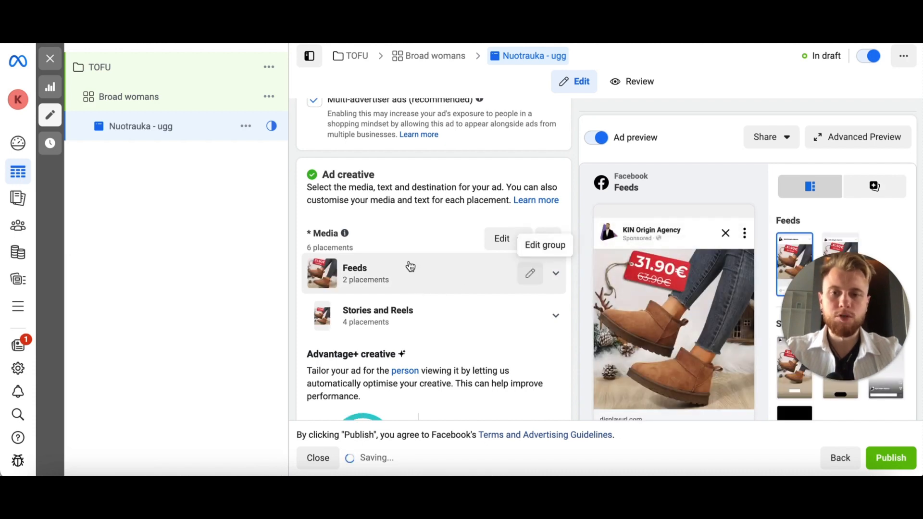
Open the media replacement for the Stories and Reels placements and check the uploadable files in the "Add a heading" folder without choosing one
{"action": "scroll", "coordinate": [394, 264], "scroll_direction": "down", "scroll_amount": 1}
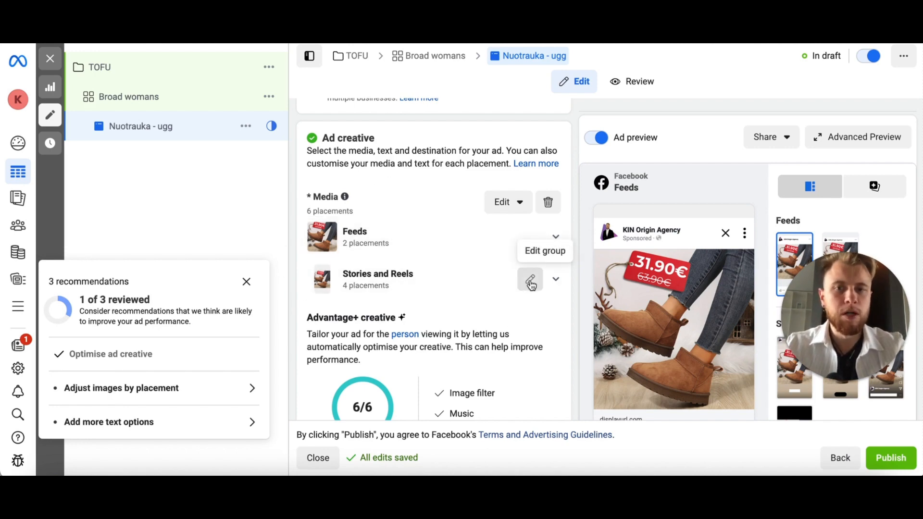
{"action": "left_click", "coordinate": [531, 285]}
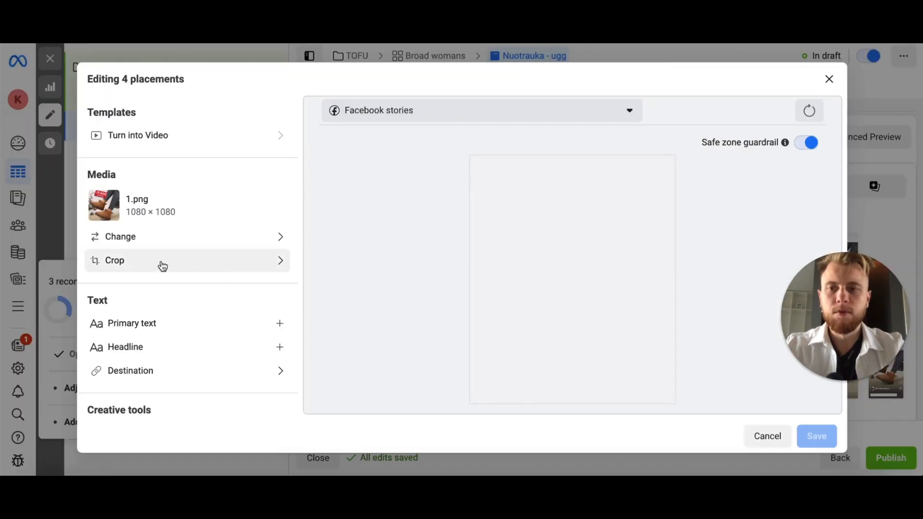
{"action": "left_click", "coordinate": [168, 238]}
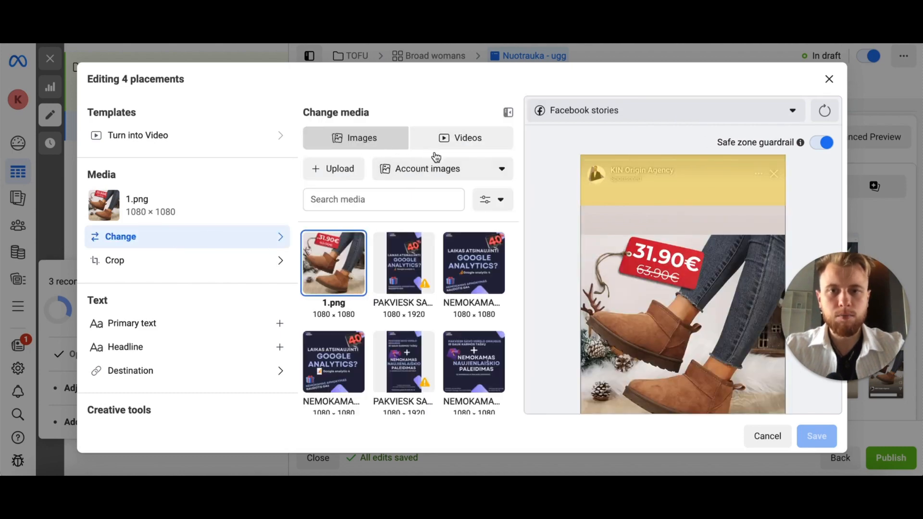
{"action": "left_click", "coordinate": [331, 169]}
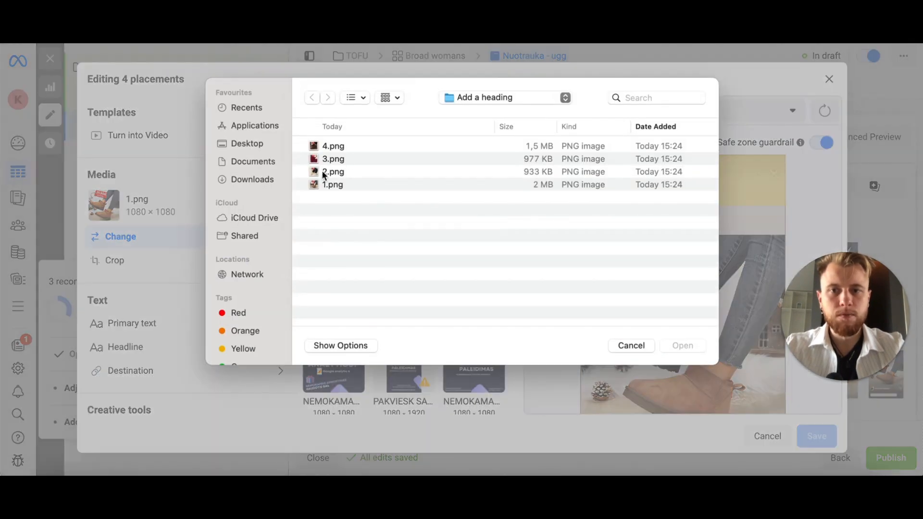
{"action": "left_click", "coordinate": [630, 346]}
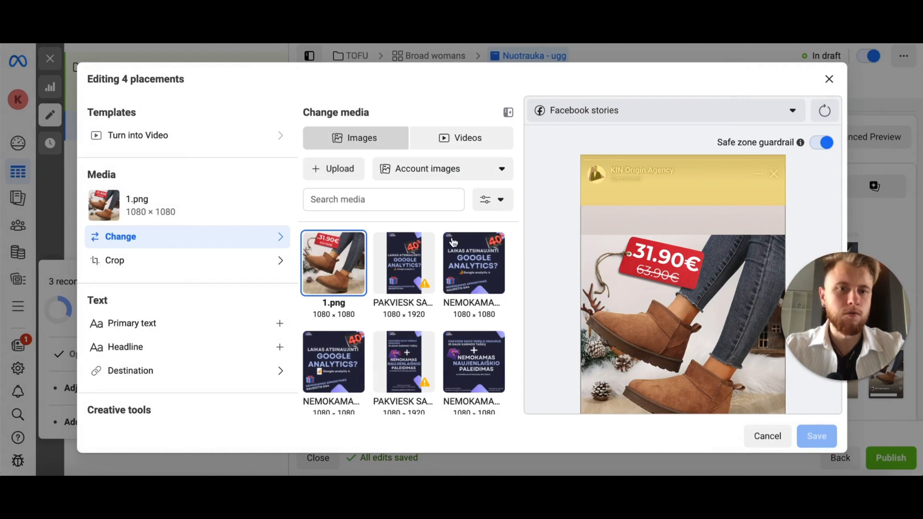
Examine how the image sits between the safe zones in the Facebook stories preview and leave the placement editor without saving
{"action": "scroll", "coordinate": [572, 262], "scroll_direction": "down", "scroll_amount": 2}
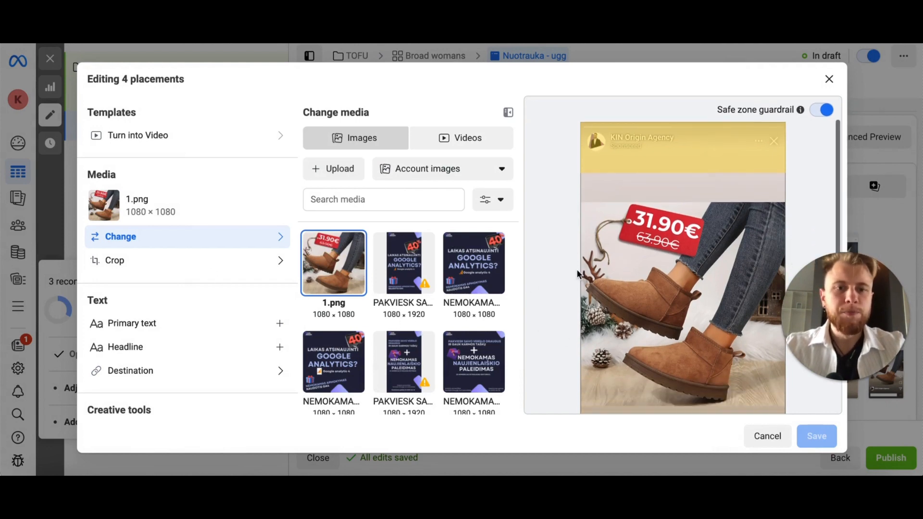
{"action": "scroll", "coordinate": [606, 265], "scroll_direction": "down", "scroll_amount": 5}
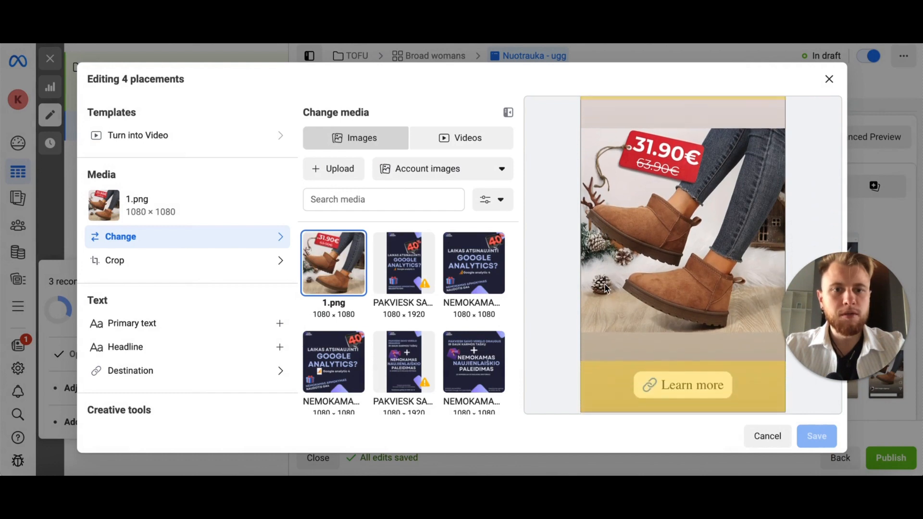
{"action": "scroll", "coordinate": [619, 247], "scroll_direction": "up", "scroll_amount": 5}
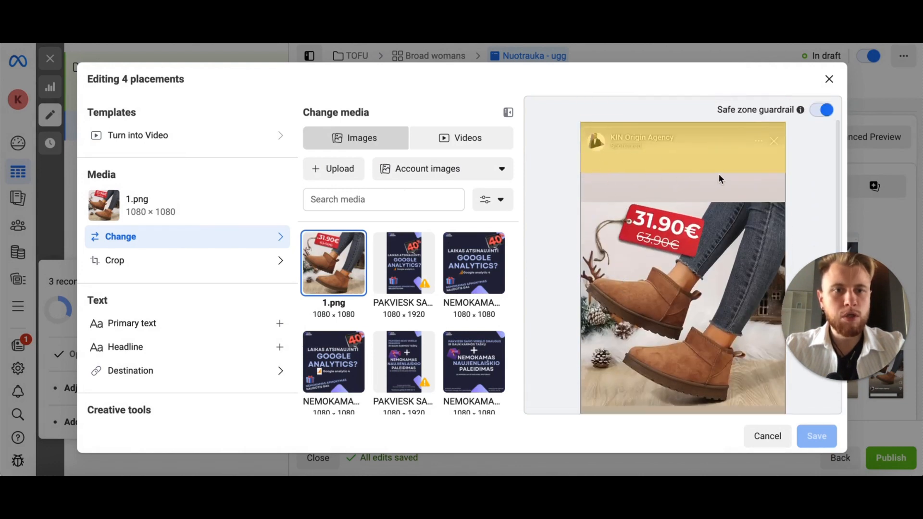
{"action": "scroll", "coordinate": [595, 280], "scroll_direction": "down", "scroll_amount": 3}
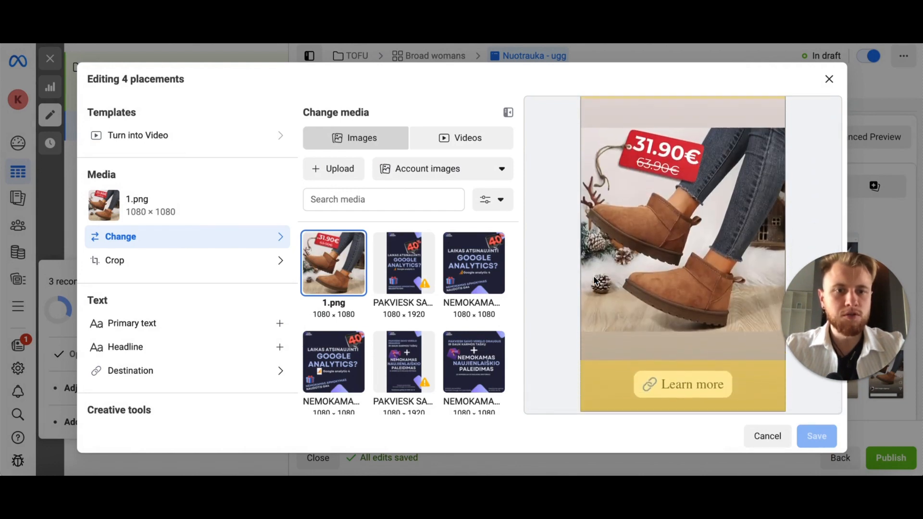
{"action": "scroll", "coordinate": [641, 168], "scroll_direction": "up", "scroll_amount": 4}
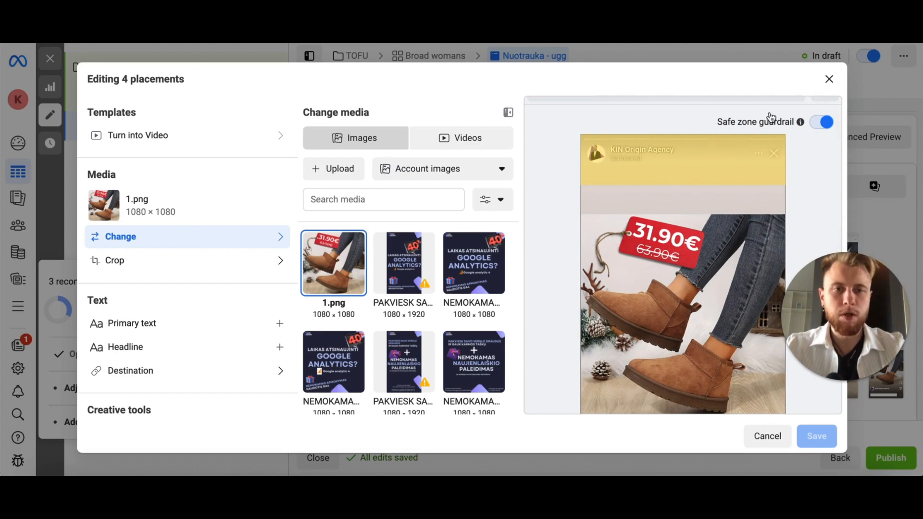
{"action": "left_click", "coordinate": [829, 80]}
Copy the ad copy from "Šalto rudens pradžios proga" through "tinkamų dydžių!" in the Notes app into the ad's primary text
{"action": "scroll", "coordinate": [455, 261], "scroll_direction": "down", "scroll_amount": 3}
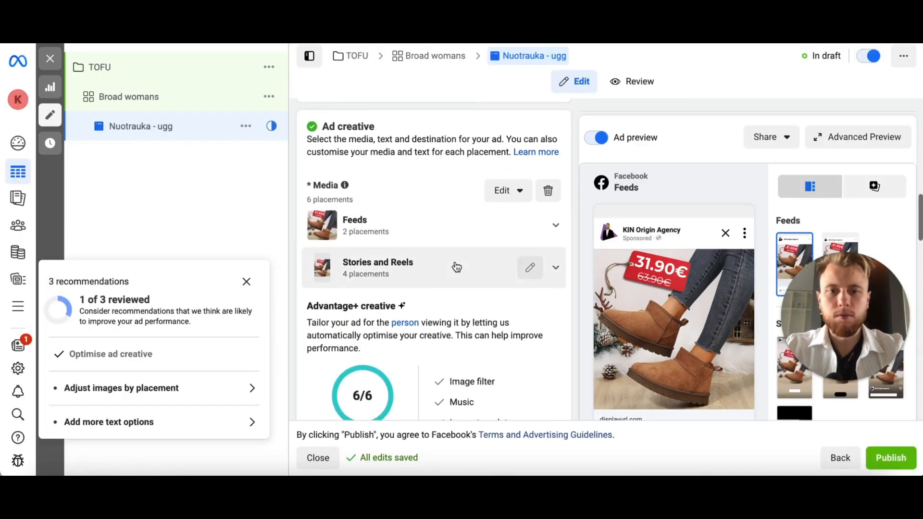
{"action": "scroll", "coordinate": [455, 261], "scroll_direction": "down", "scroll_amount": 3}
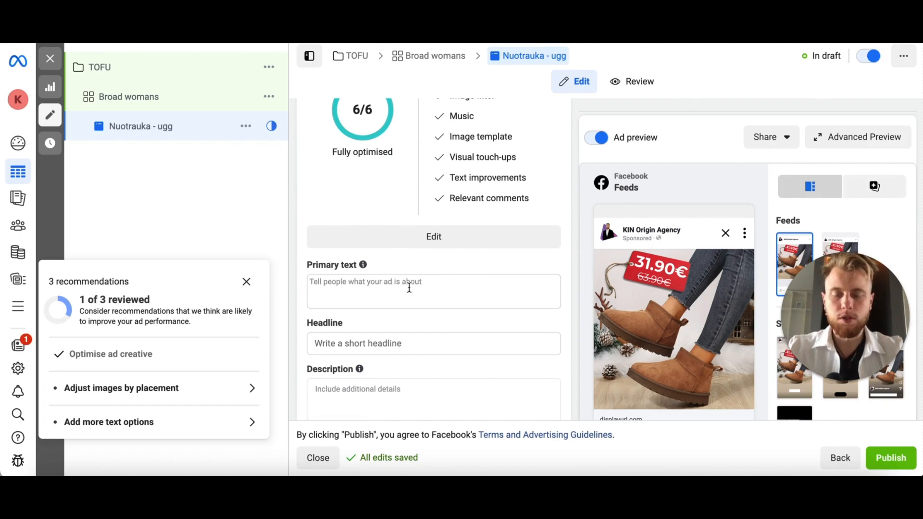
{"action": "key", "text": "super+Tab"}
{"action": "left_click", "coordinate": [509, 203]}
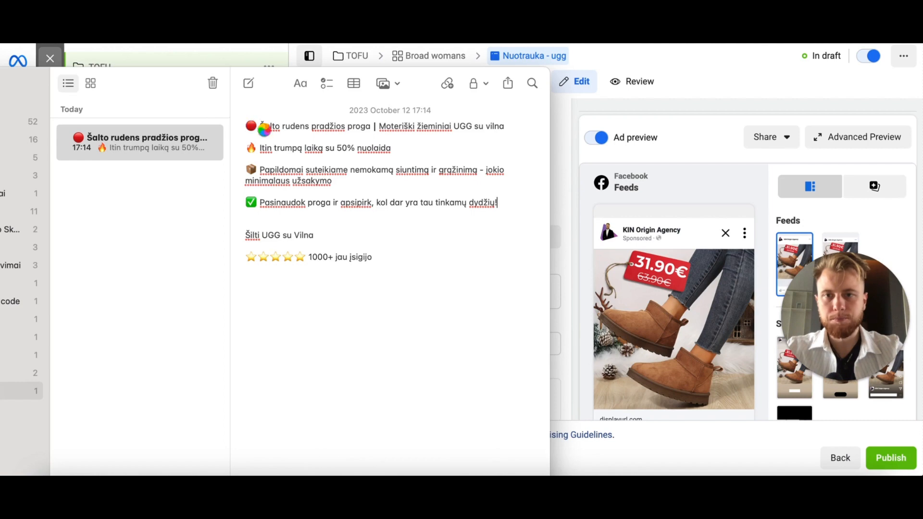
{"action": "left_click", "coordinate": [246, 128], "text": "shift"}
{"action": "key", "text": "super+c"}
{"action": "key", "text": "super+Tab"}
{"action": "left_click", "coordinate": [350, 295]}
{"action": "key", "text": "super+v"}
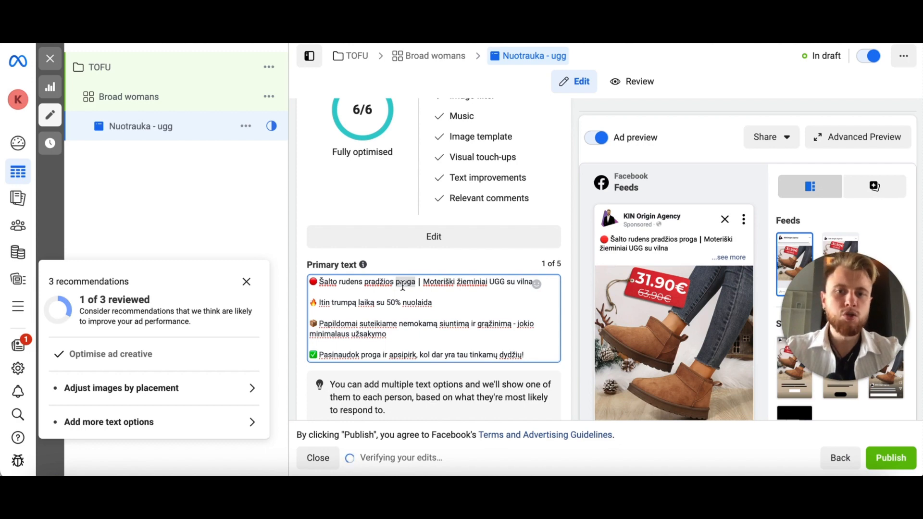
Review the primary text line by line, covering the opening offer, the discount, the free shipping and returns, and the call to action
{"action": "triple_click", "coordinate": [453, 286]}
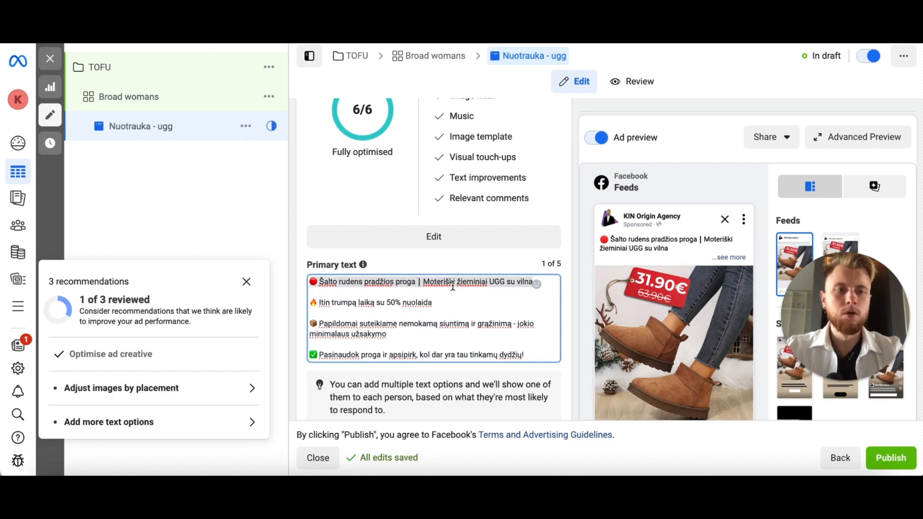
{"action": "left_click", "coordinate": [443, 305]}
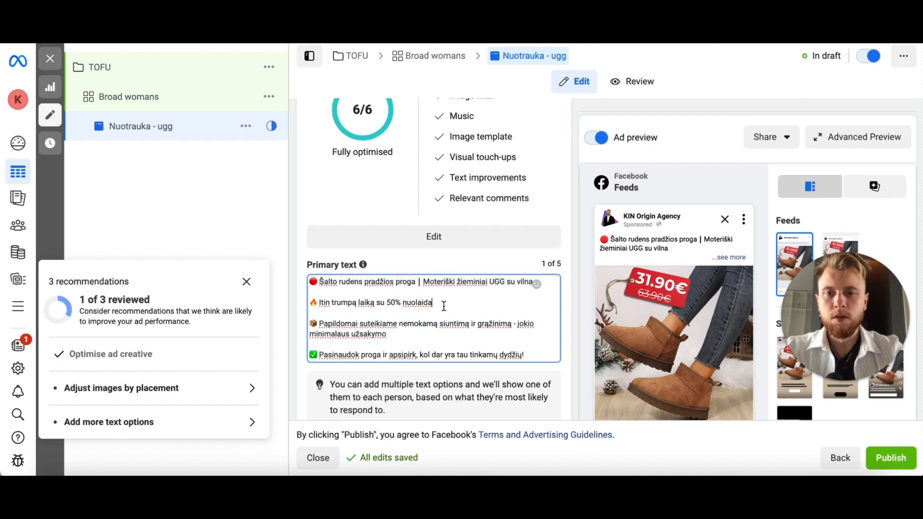
{"action": "triple_click", "coordinate": [343, 306]}
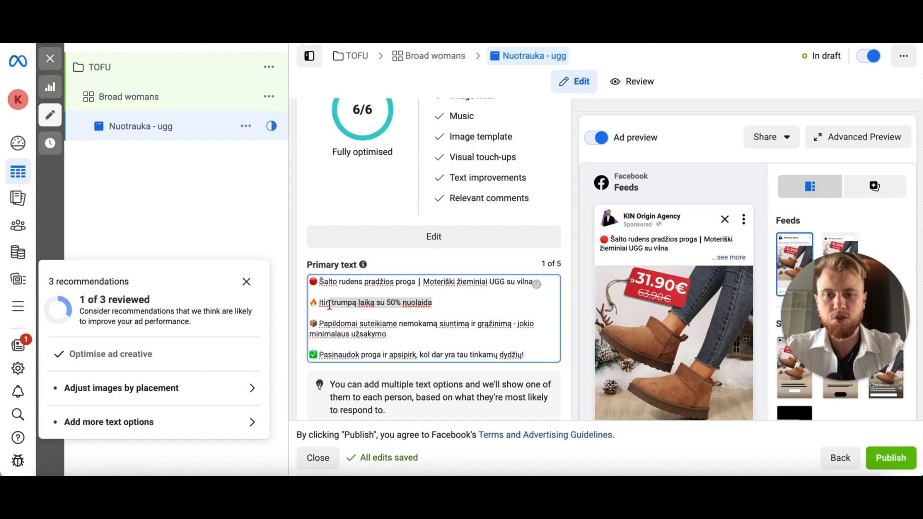
{"action": "left_click", "coordinate": [401, 302]}
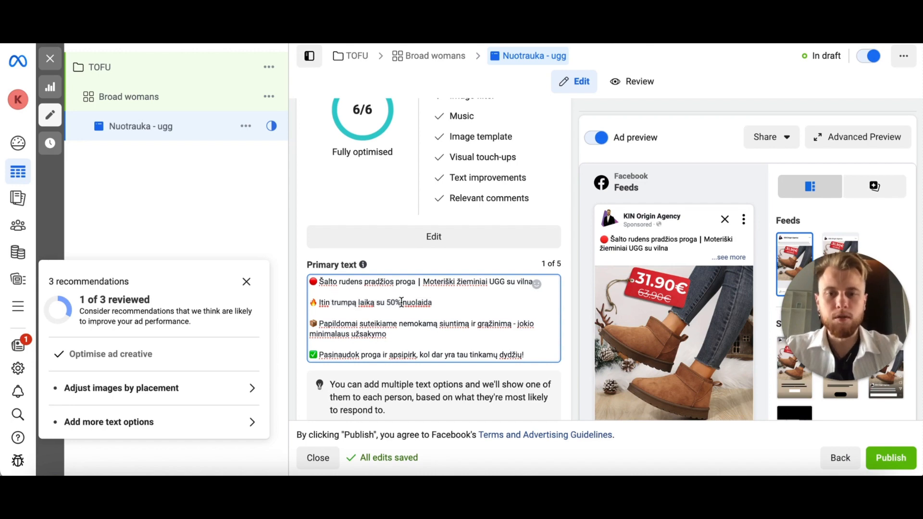
{"action": "left_click_drag", "start_coordinate": [438, 303], "coordinate": [313, 303]}
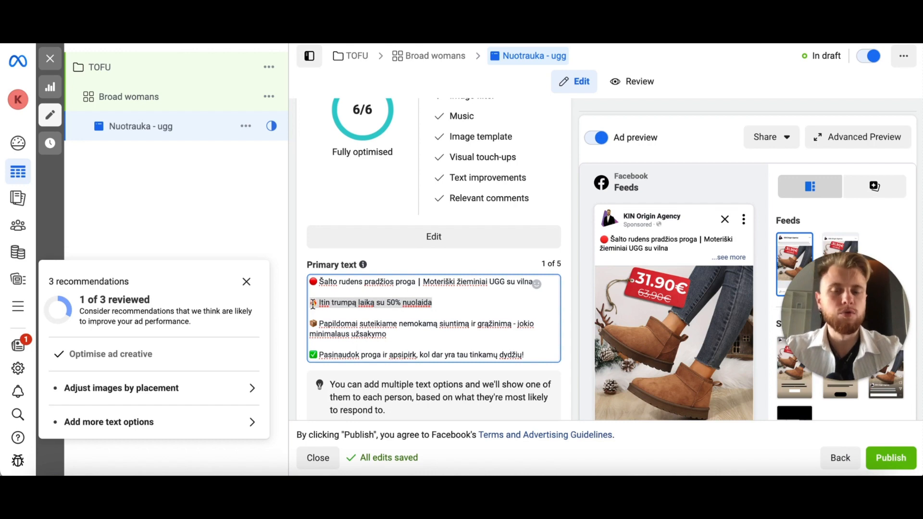
{"action": "left_click", "coordinate": [371, 334]}
{"action": "left_click", "coordinate": [391, 332]}
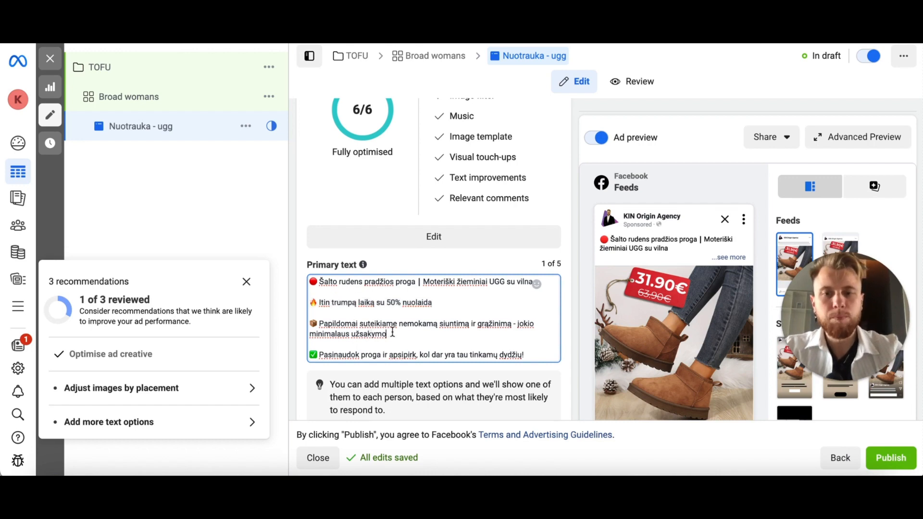
{"action": "left_click_drag", "start_coordinate": [317, 324], "coordinate": [314, 324]}
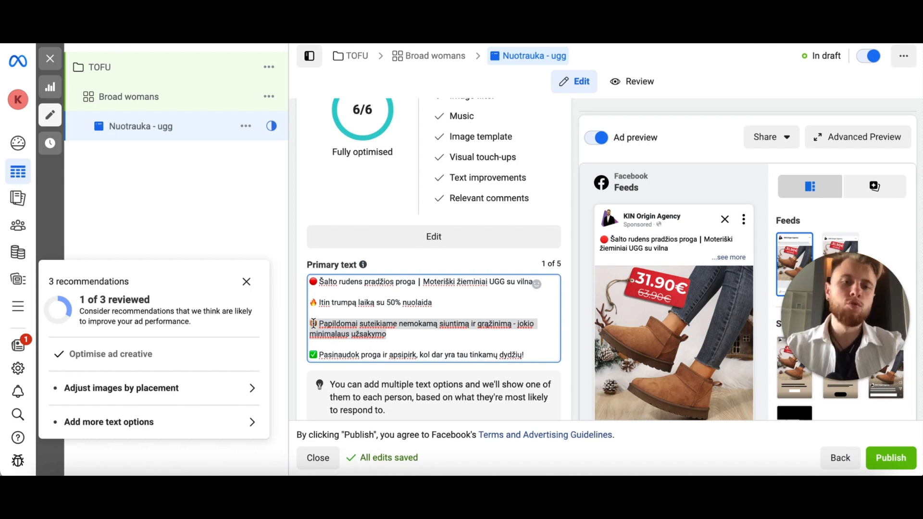
{"action": "left_click", "coordinate": [409, 337]}
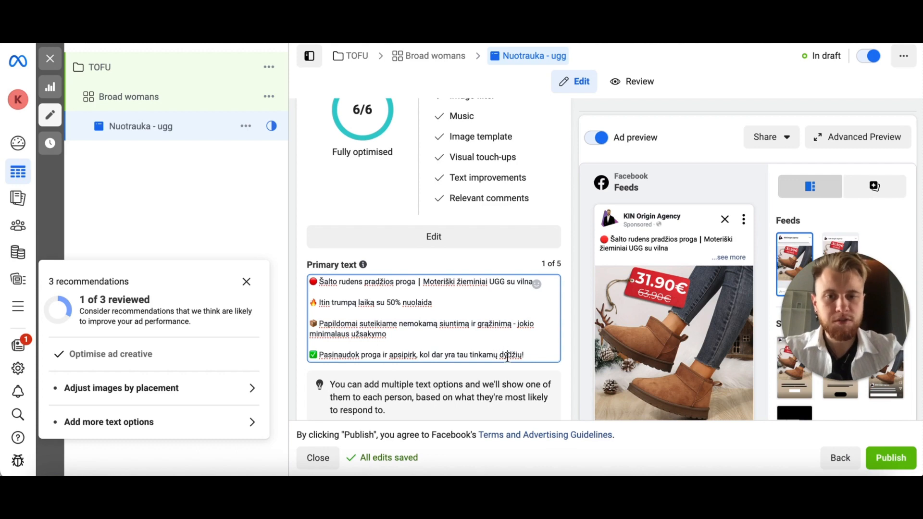
{"action": "left_click", "coordinate": [531, 357]}
{"action": "left_click_drag", "start_coordinate": [367, 356], "coordinate": [310, 358]}
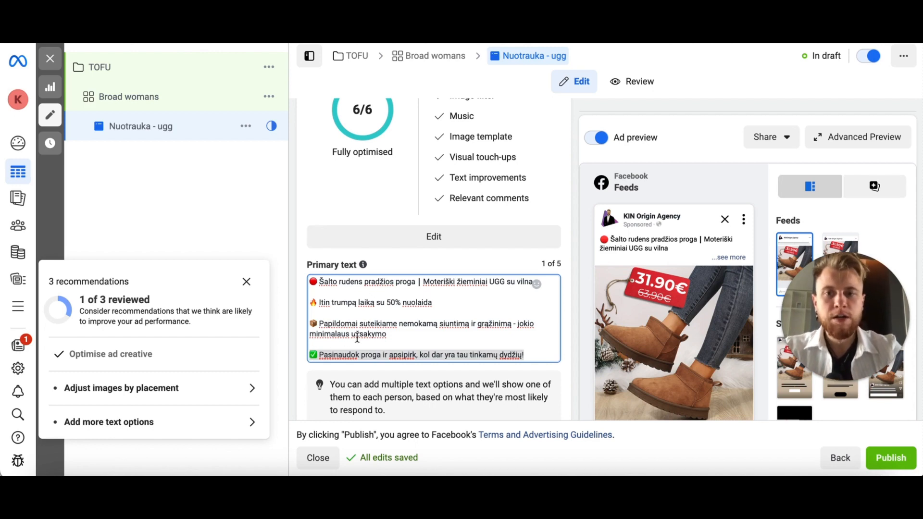
{"action": "triple_click", "coordinate": [394, 279]}
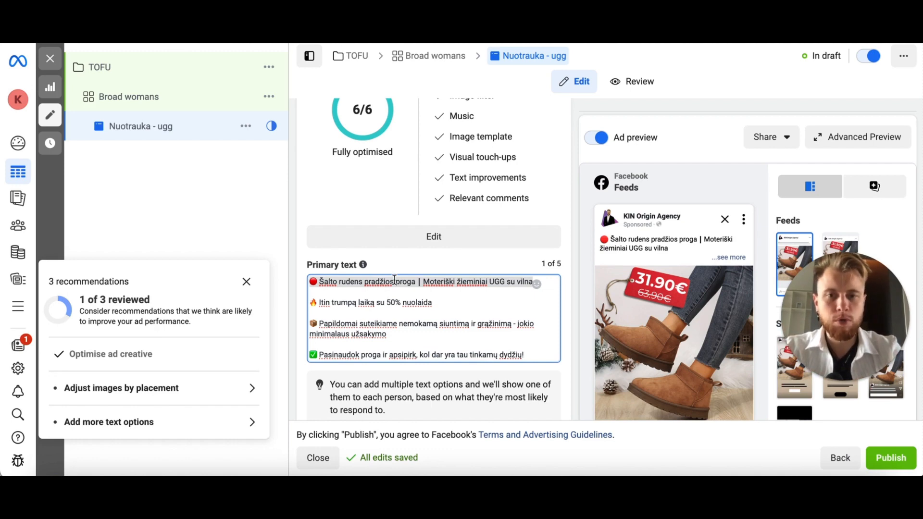
{"action": "triple_click", "coordinate": [411, 304]}
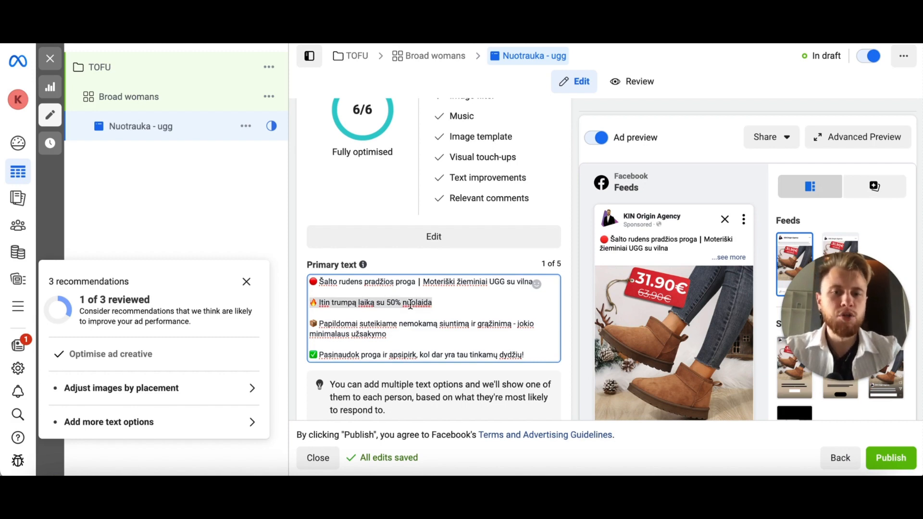
{"action": "left_click", "coordinate": [395, 334]}
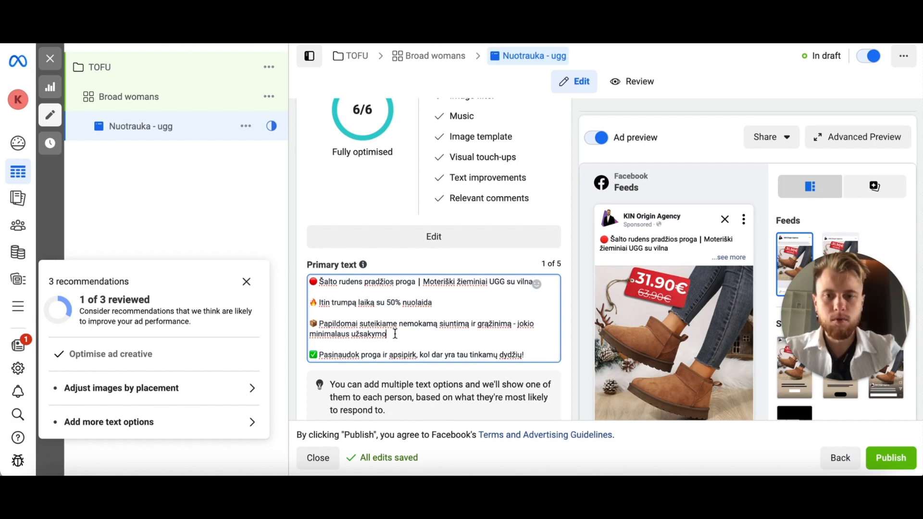
{"action": "triple_click", "coordinate": [358, 332]}
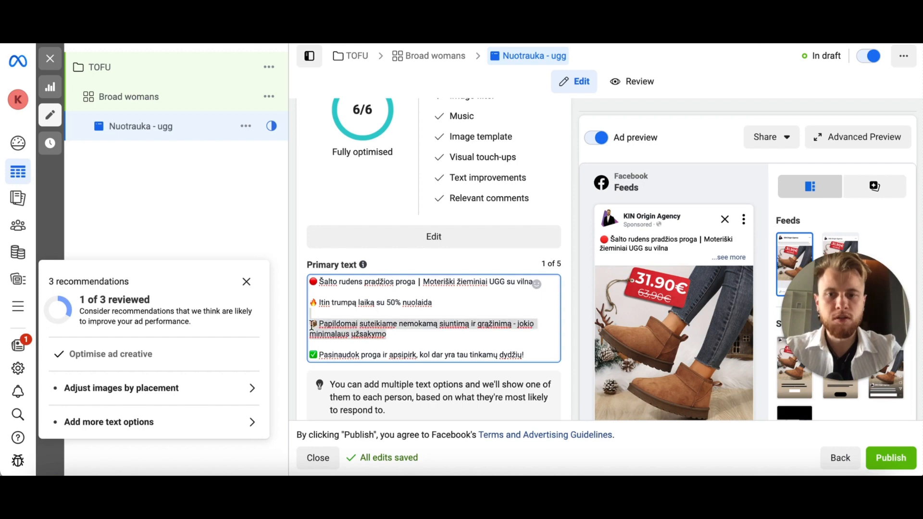
{"action": "left_click", "coordinate": [352, 338]}
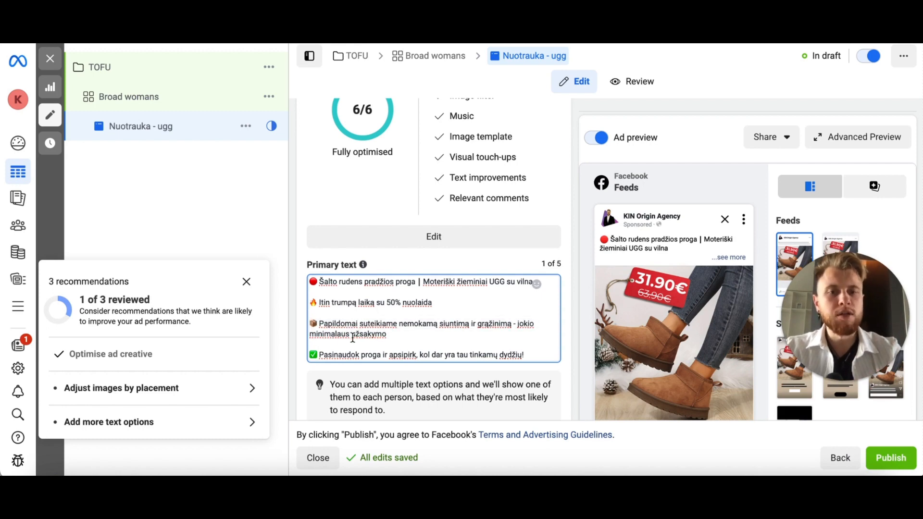
{"action": "scroll", "coordinate": [383, 329], "scroll_direction": "down", "scroll_amount": 1}
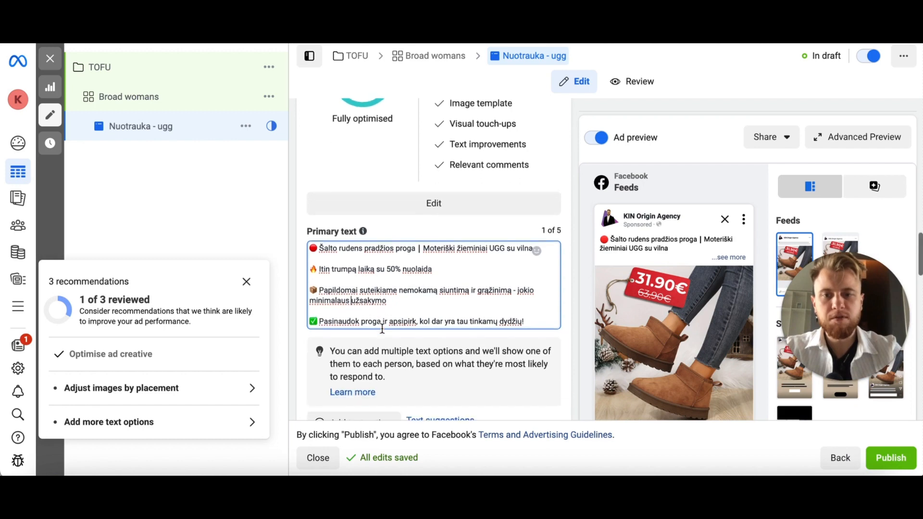
{"action": "triple_click", "coordinate": [416, 320]}
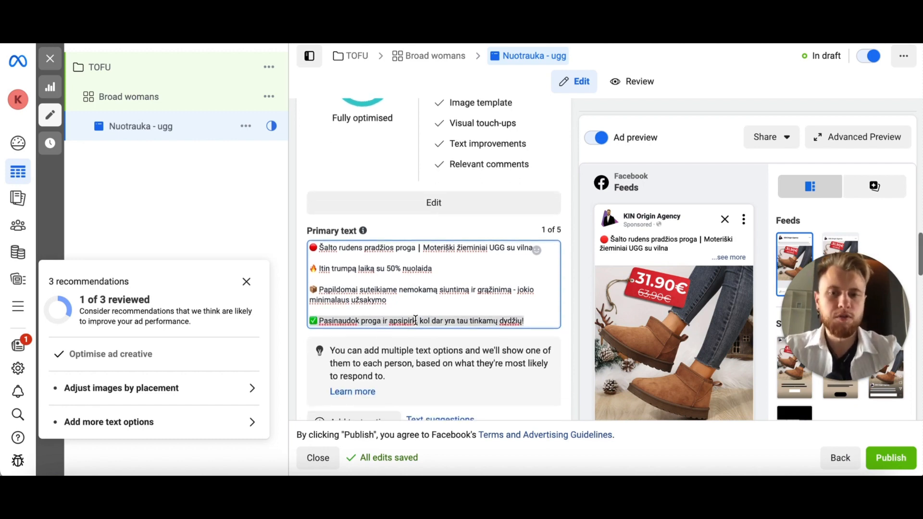
Copy the line "Šilti UGG su Vilna" from the note in the Notes app and return to the ad editor
{"action": "scroll", "coordinate": [415, 317], "scroll_direction": "down", "scroll_amount": 3}
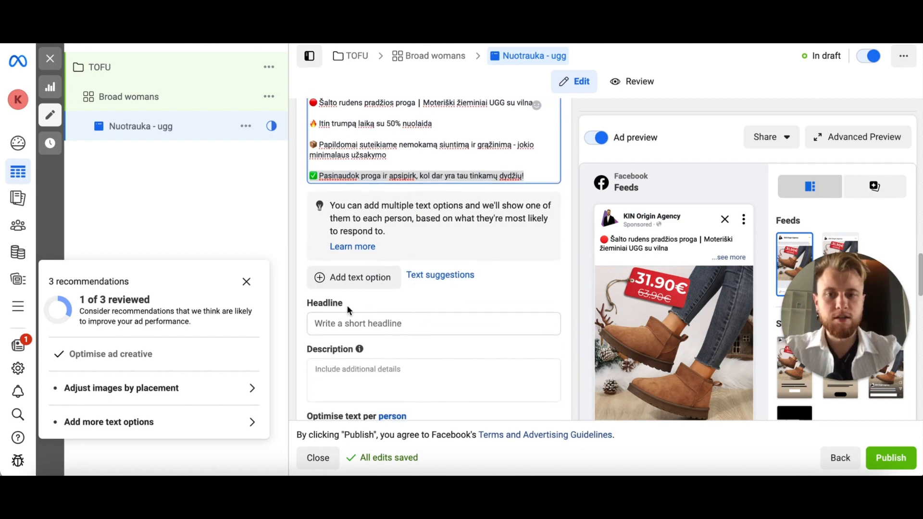
{"action": "key", "text": "super+Tab"}
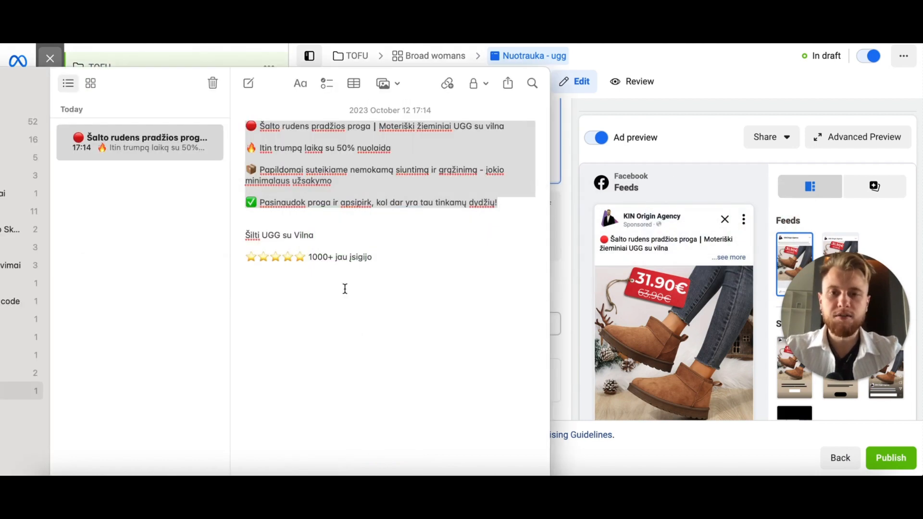
{"action": "triple_click", "coordinate": [306, 238]}
{"action": "key", "text": "ctrl+c"}
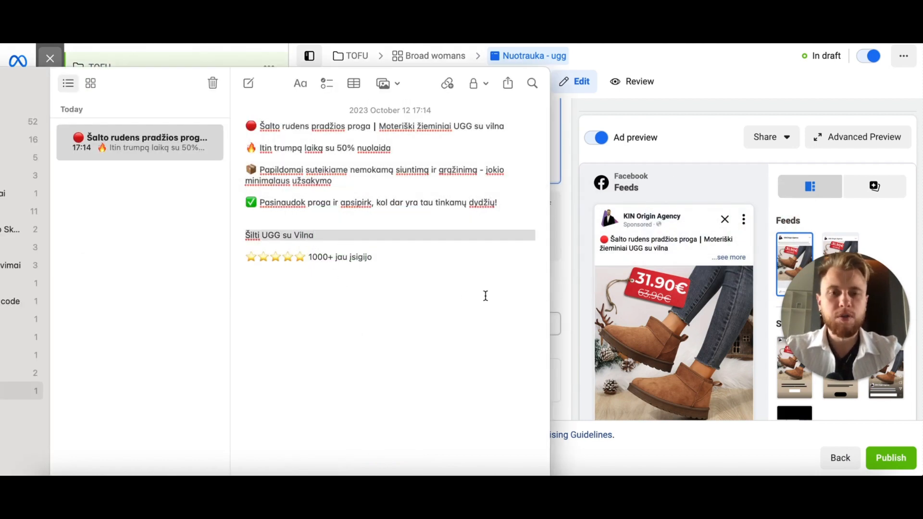
{"action": "left_click", "coordinate": [560, 272]}
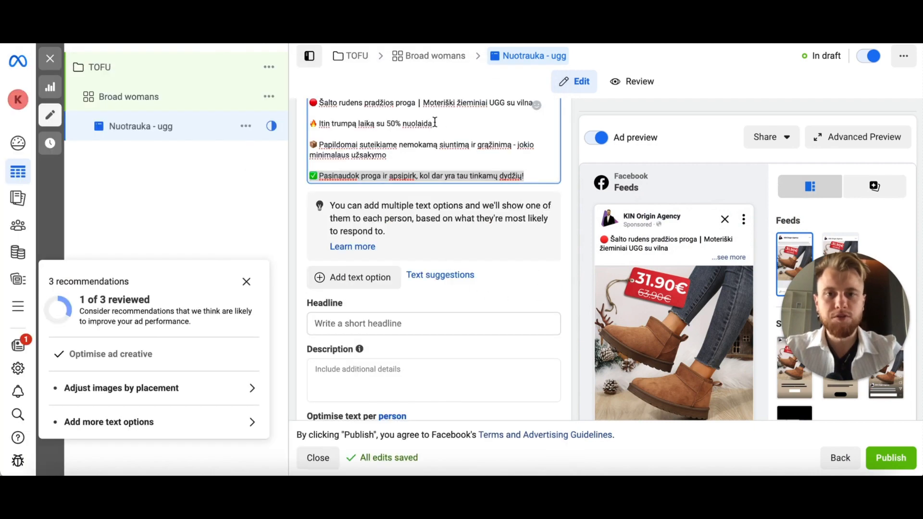
Try out "Pasinaudok 50% nuolaida" as the ad's headline
{"action": "left_click_drag", "start_coordinate": [433, 123], "coordinate": [377, 124]}
{"action": "left_click", "coordinate": [376, 325]}
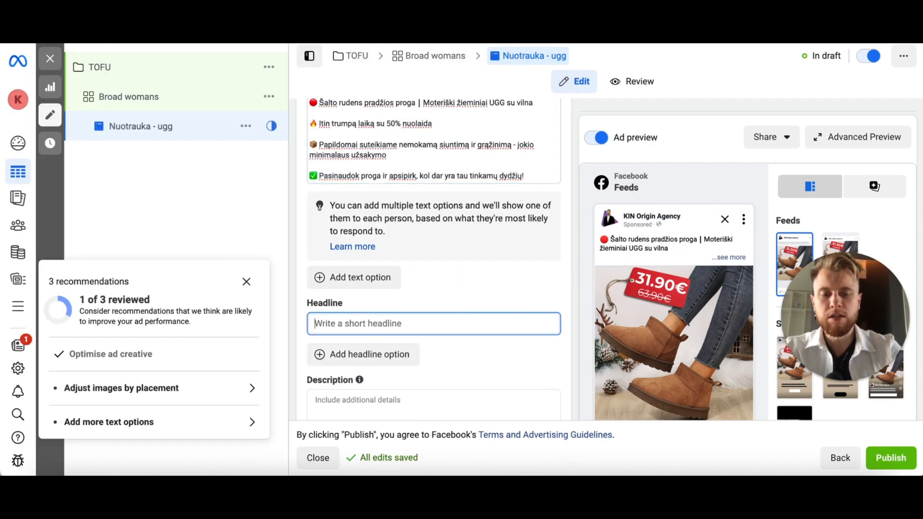
{"action": "type", "text": "pASINAUDOK"}
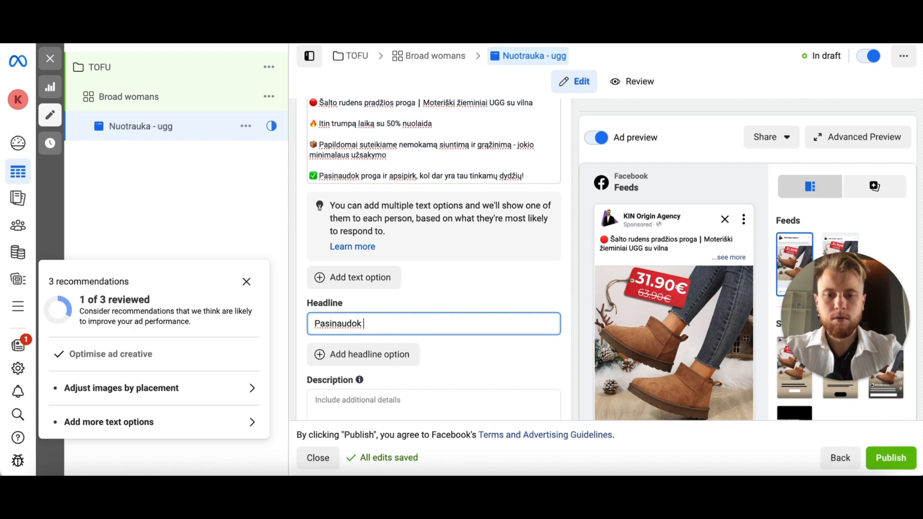
{"action": "type", "text": " IK"}
{"action": "key", "text": "BackSpace"}
{"action": "key", "text": "BackSpace"}
{"action": "type", "text": "50"}
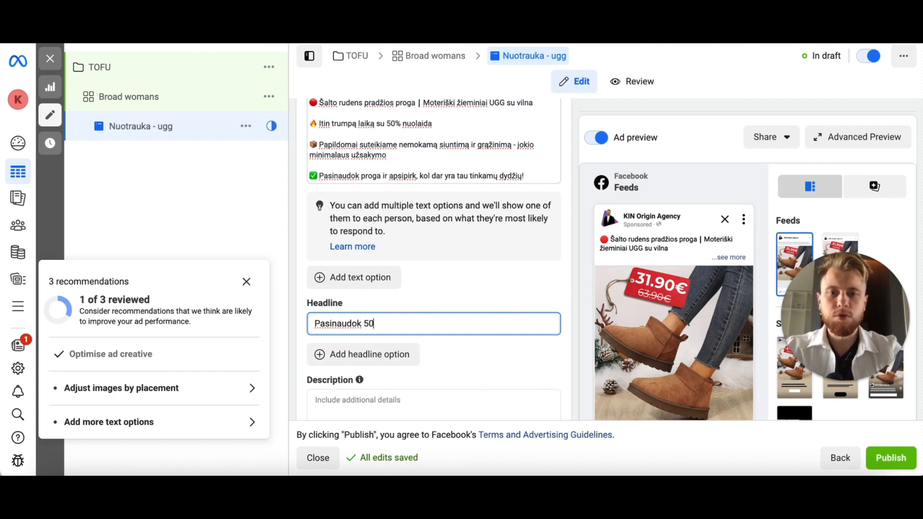
{"action": "type", "text": "% nuolaida"}
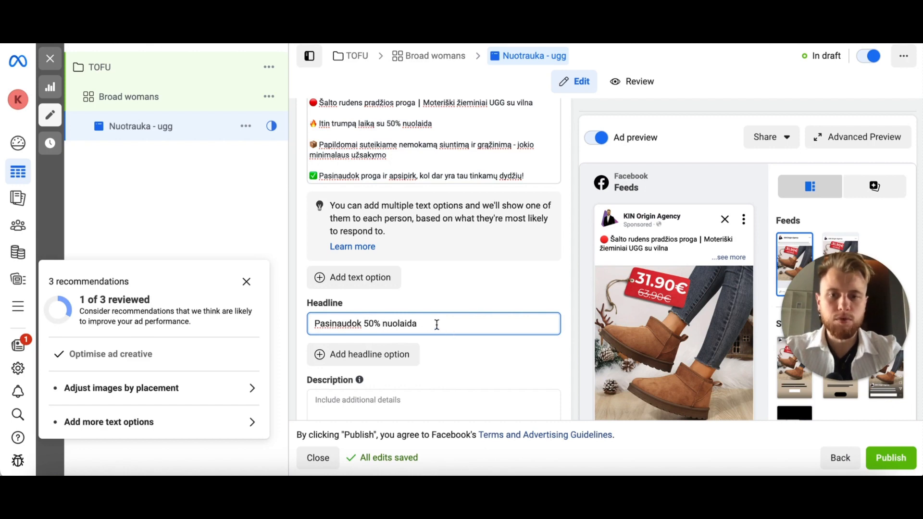
{"action": "type", "text": "Ą"}
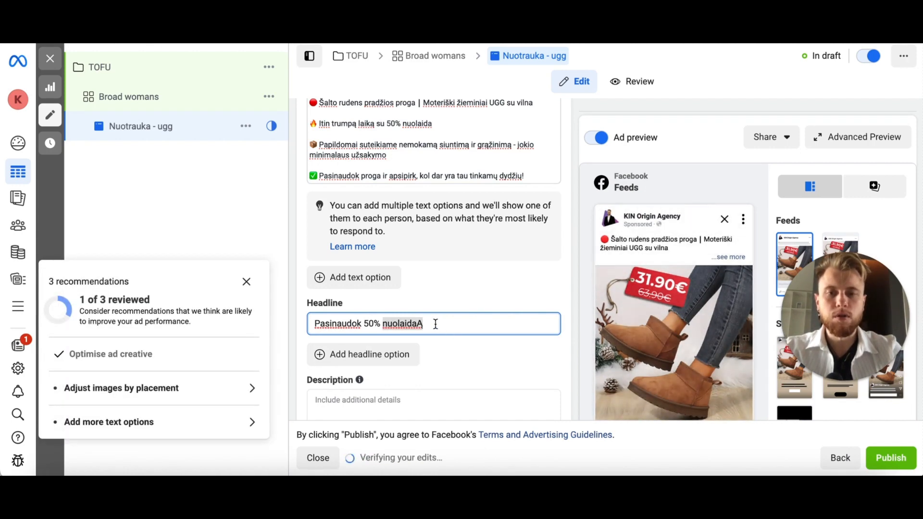
Replace the whole headline with the copied text "Šilti UGG su Vilna"
{"action": "triple_click", "coordinate": [436, 324]}
{"action": "key", "text": "ctrl+v"}
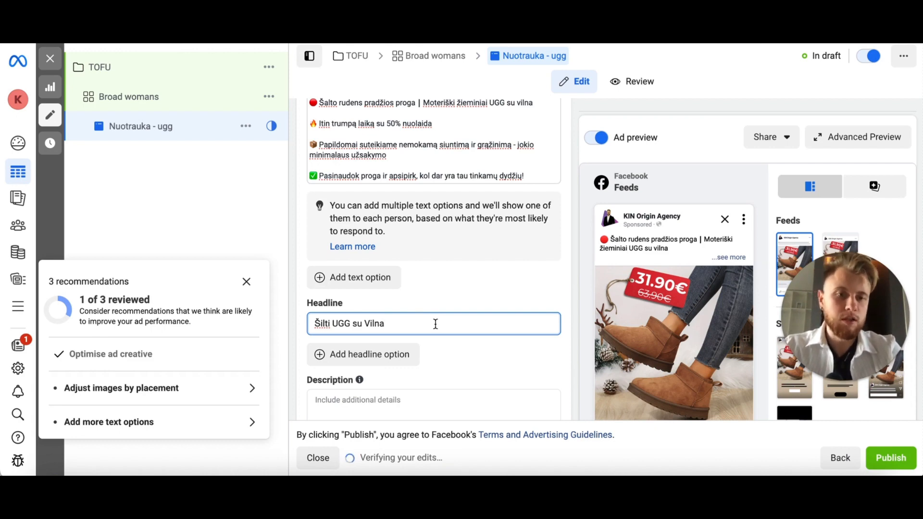
Copy "⭐⭐⭐⭐⭐ 1000+ jau įsigijo" from the Notes app into the ad's description
{"action": "scroll", "coordinate": [435, 324], "scroll_direction": "down", "scroll_amount": 2}
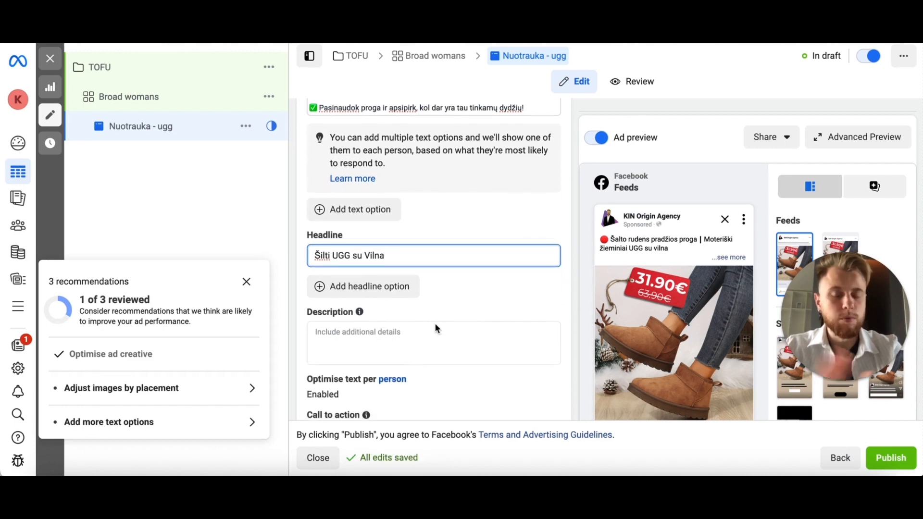
{"action": "left_click", "coordinate": [389, 332]}
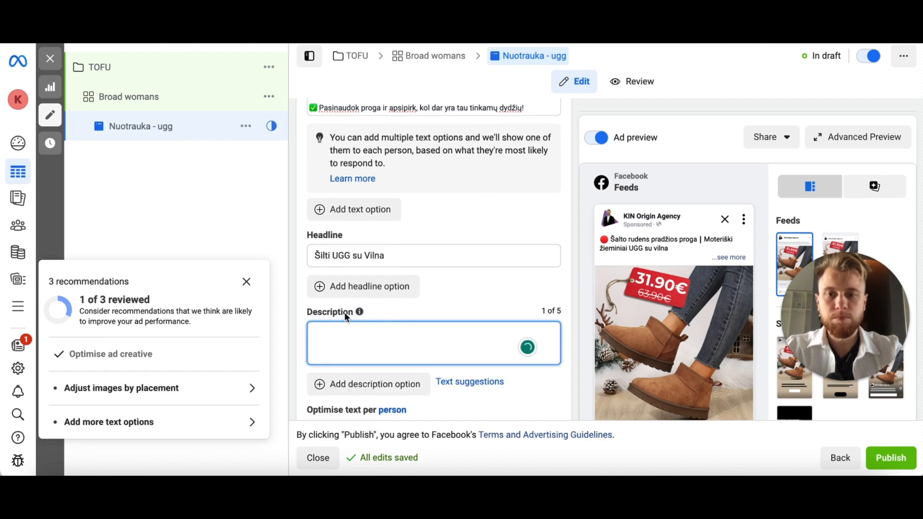
{"action": "key", "text": "super+Tab"}
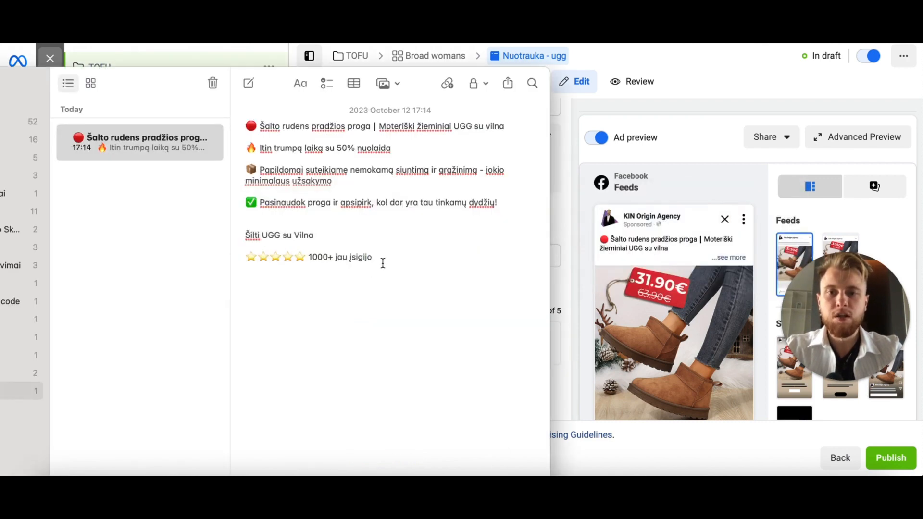
{"action": "left_click_drag", "start_coordinate": [381, 262], "coordinate": [249, 258]}
{"action": "key", "text": "super+c"}
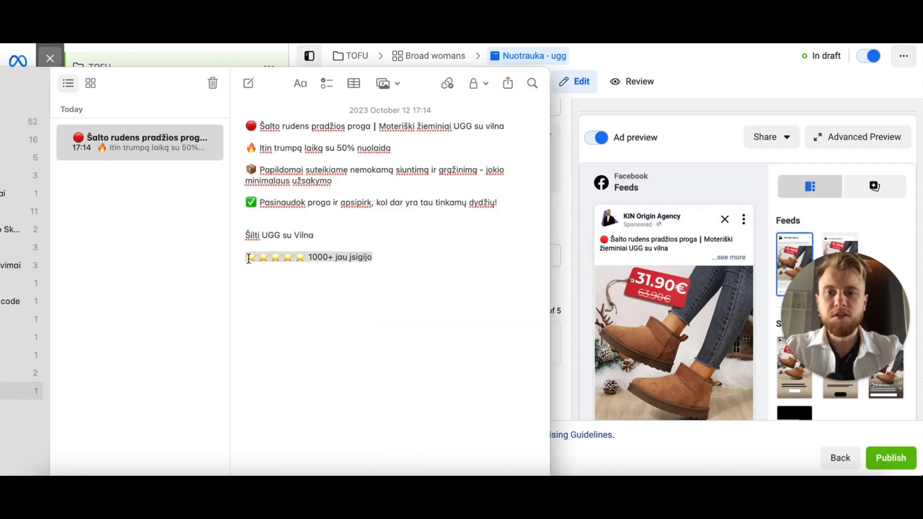
{"action": "left_click", "coordinate": [570, 341]}
{"action": "left_click", "coordinate": [470, 337]}
{"action": "key", "text": "super+v"}
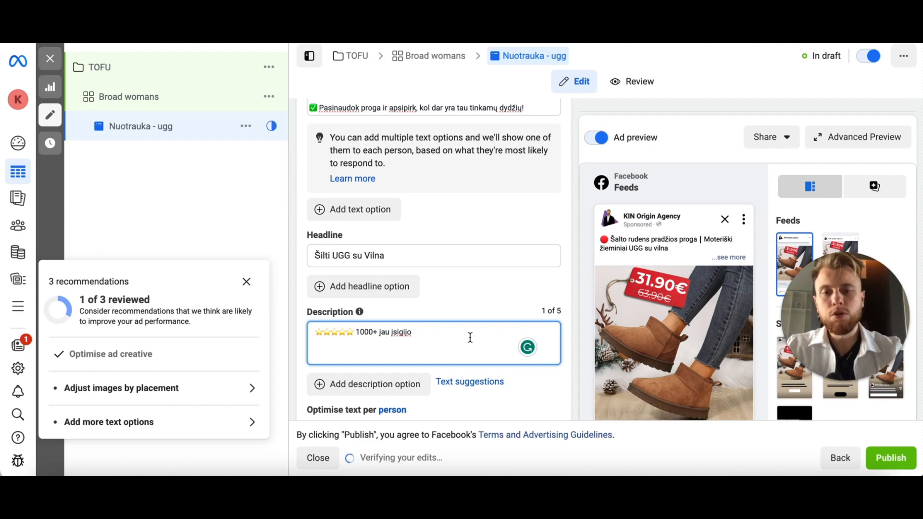
Look through the available call-to-action options and set the ad's call to action to Shop now
{"action": "scroll", "coordinate": [470, 337], "scroll_direction": "down", "scroll_amount": 2}
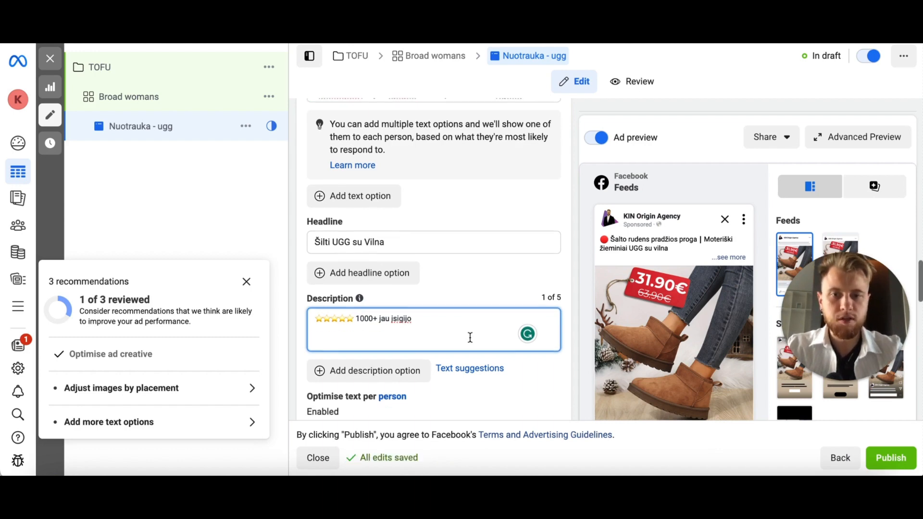
{"action": "scroll", "coordinate": [469, 336], "scroll_direction": "down", "scroll_amount": 1}
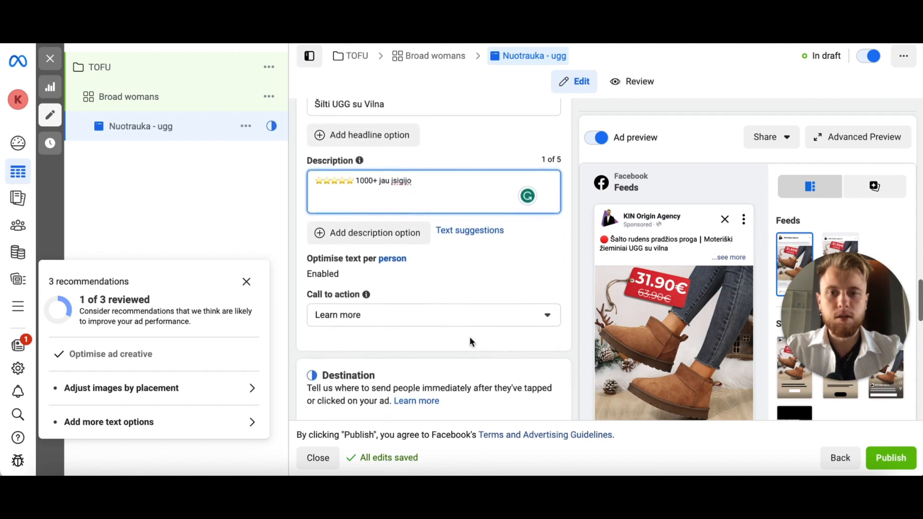
{"action": "left_click", "coordinate": [474, 323]}
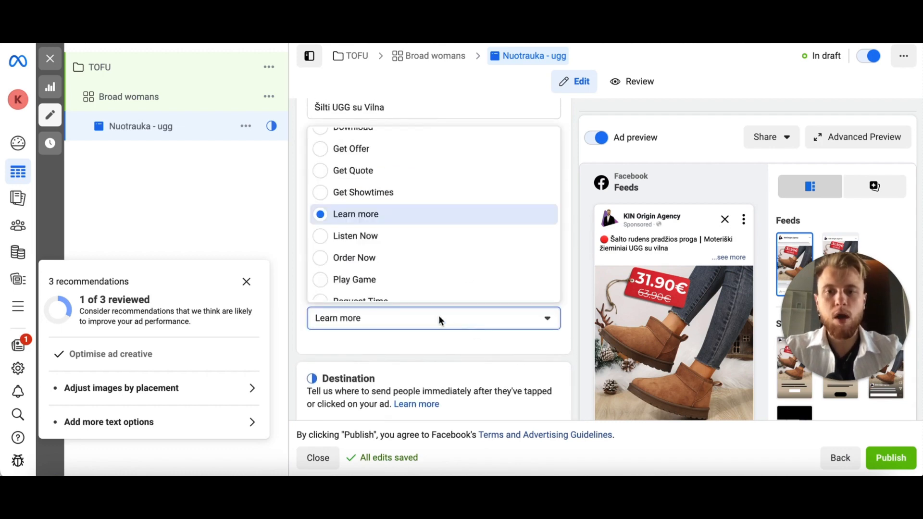
{"action": "scroll", "coordinate": [404, 245], "scroll_direction": "down", "scroll_amount": 2}
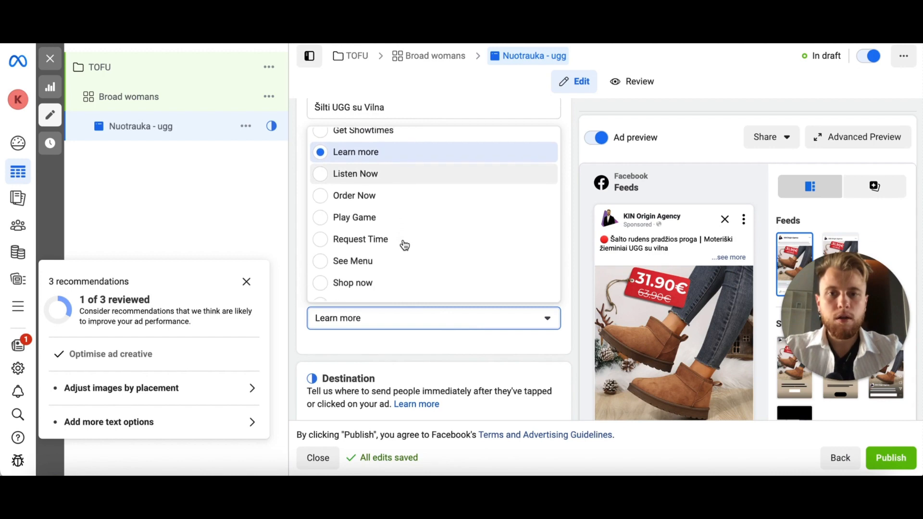
{"action": "scroll", "coordinate": [404, 245], "scroll_direction": "up", "scroll_amount": 1}
{"action": "scroll", "coordinate": [405, 245], "scroll_direction": "up", "scroll_amount": 3}
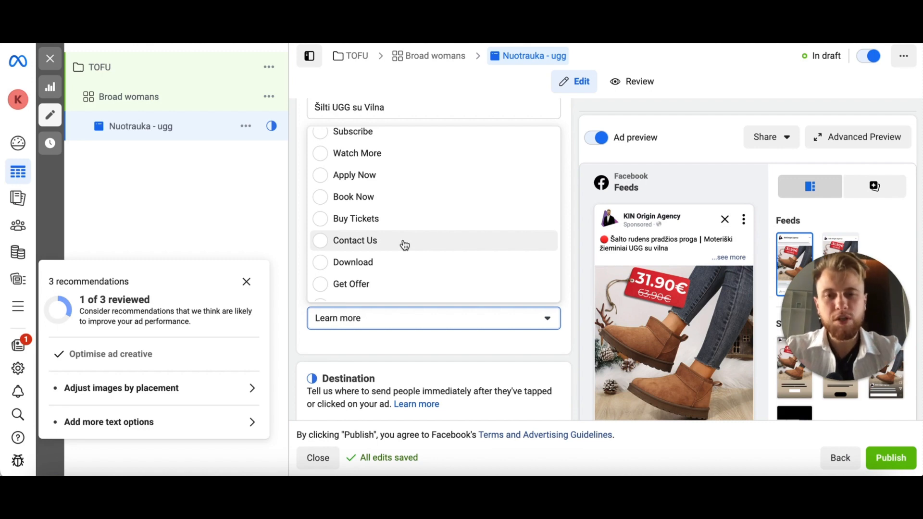
{"action": "scroll", "coordinate": [404, 245], "scroll_direction": "up", "scroll_amount": 1}
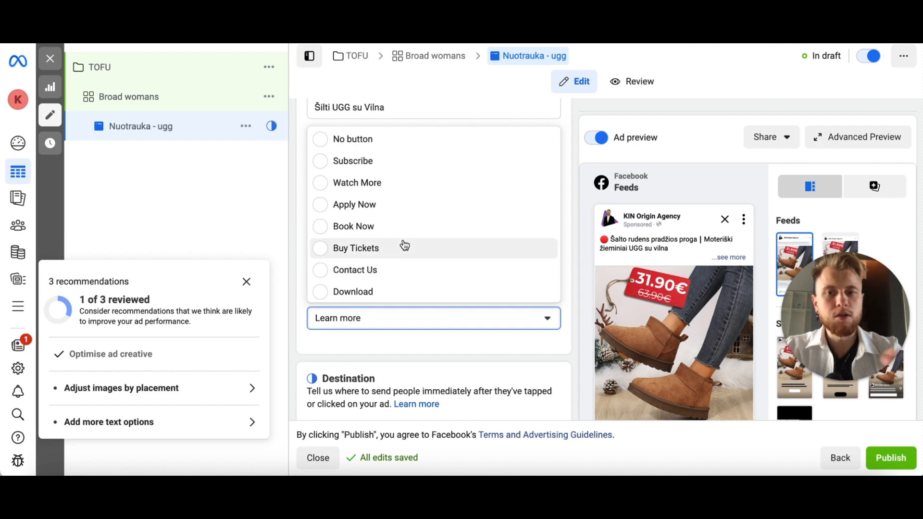
{"action": "scroll", "coordinate": [405, 245], "scroll_direction": "down", "scroll_amount": 4}
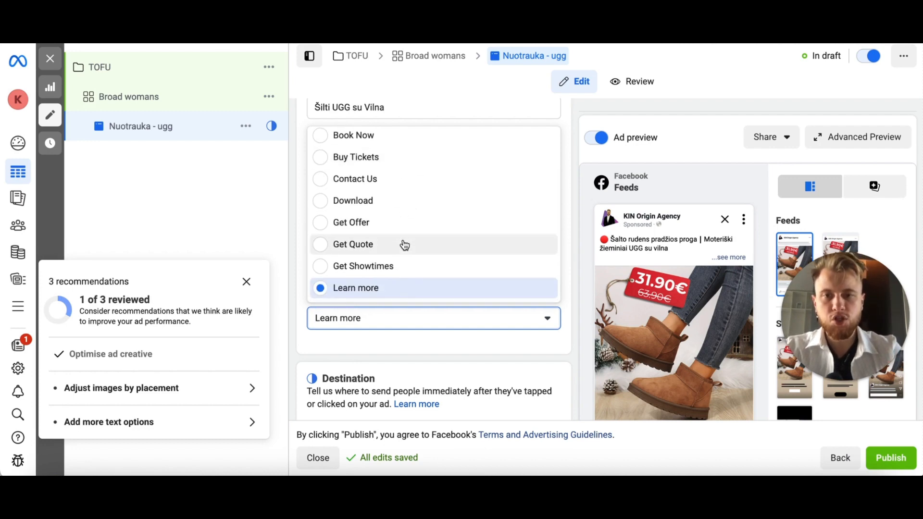
{"action": "scroll", "coordinate": [404, 246], "scroll_direction": "down", "scroll_amount": 4}
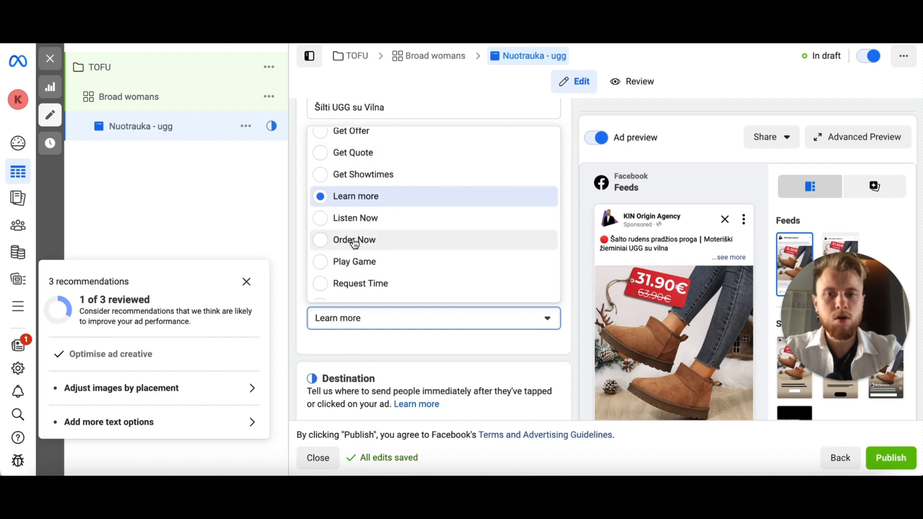
{"action": "scroll", "coordinate": [380, 248], "scroll_direction": "down", "scroll_amount": 3}
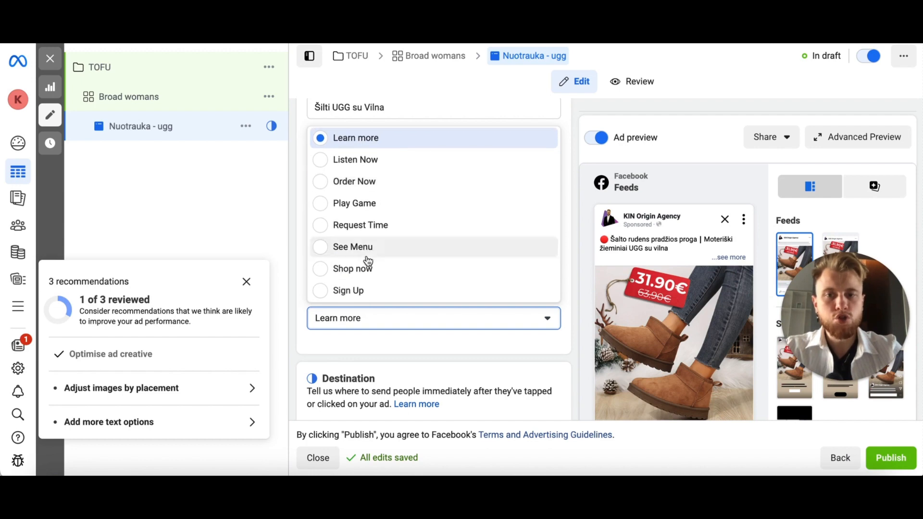
{"action": "left_click", "coordinate": [363, 267]}
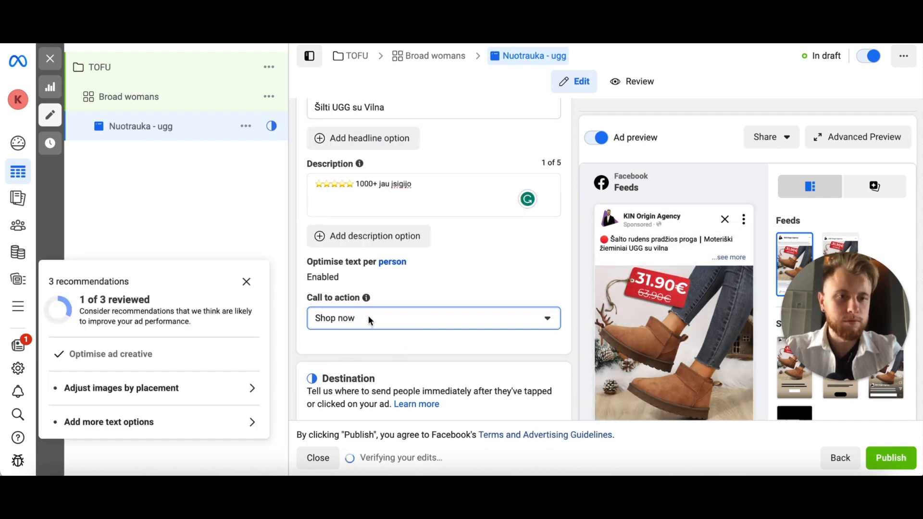
{"action": "scroll", "coordinate": [368, 315], "scroll_direction": "down", "scroll_amount": 3}
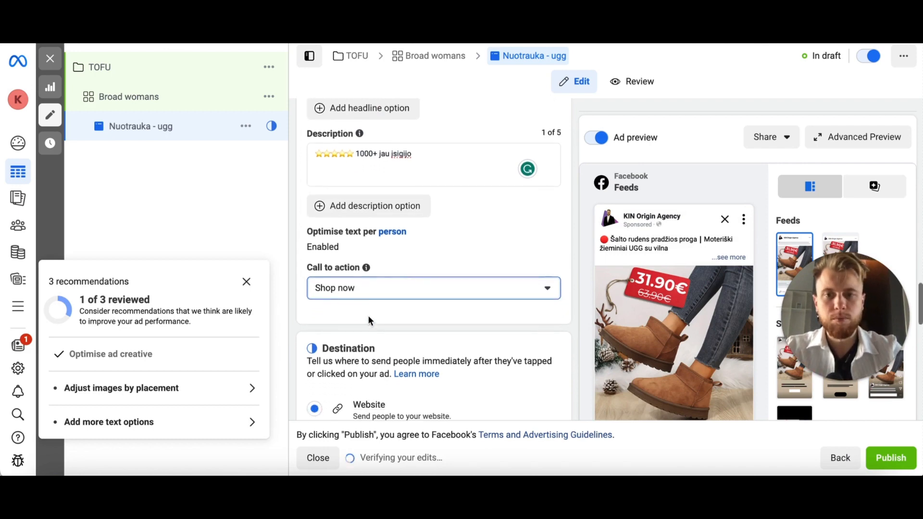
{"action": "scroll", "coordinate": [396, 308], "scroll_direction": "down", "scroll_amount": 4}
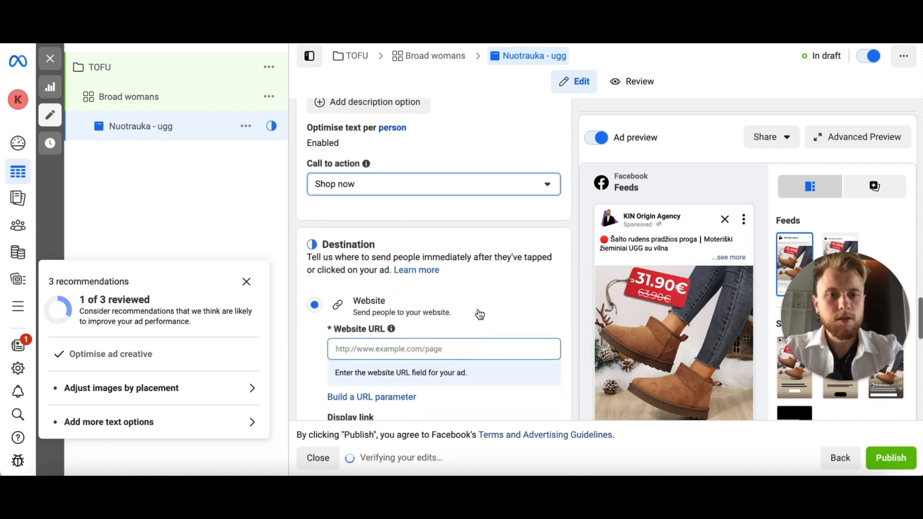
{"action": "scroll", "coordinate": [479, 311], "scroll_direction": "down", "scroll_amount": 5}
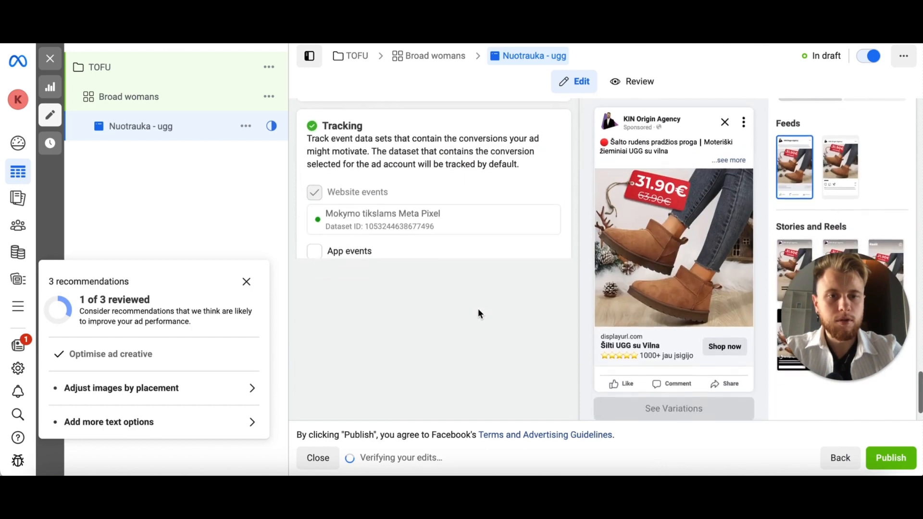
{"action": "scroll", "coordinate": [479, 311], "scroll_direction": "up", "scroll_amount": 1}
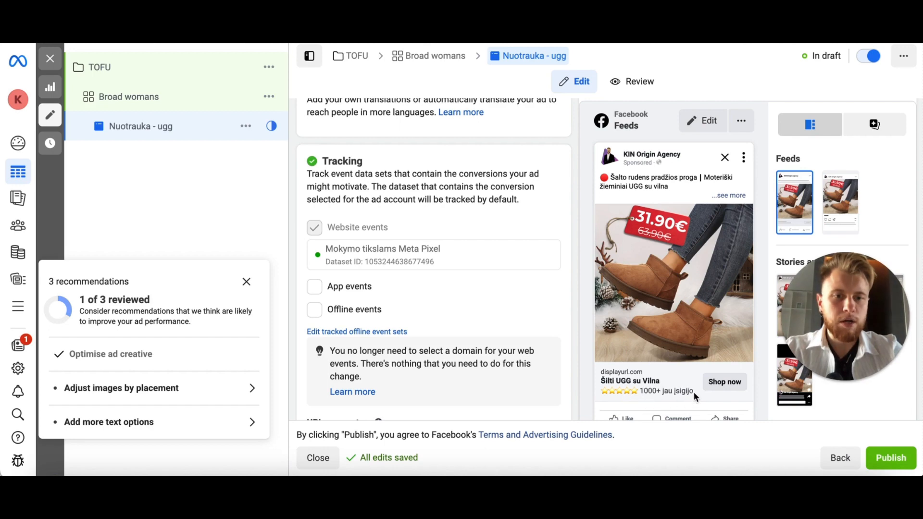
{"action": "scroll", "coordinate": [414, 312], "scroll_direction": "up", "scroll_amount": 5}
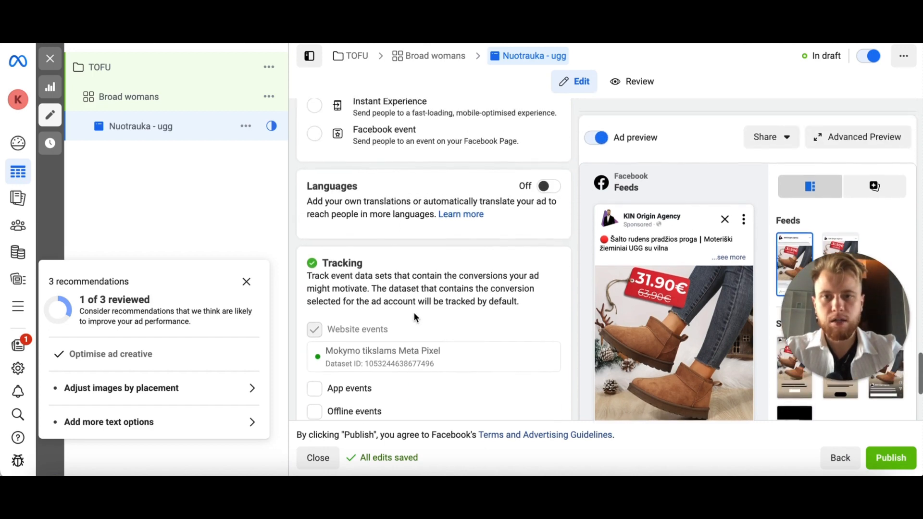
{"action": "scroll", "coordinate": [413, 312], "scroll_direction": "up", "scroll_amount": 2}
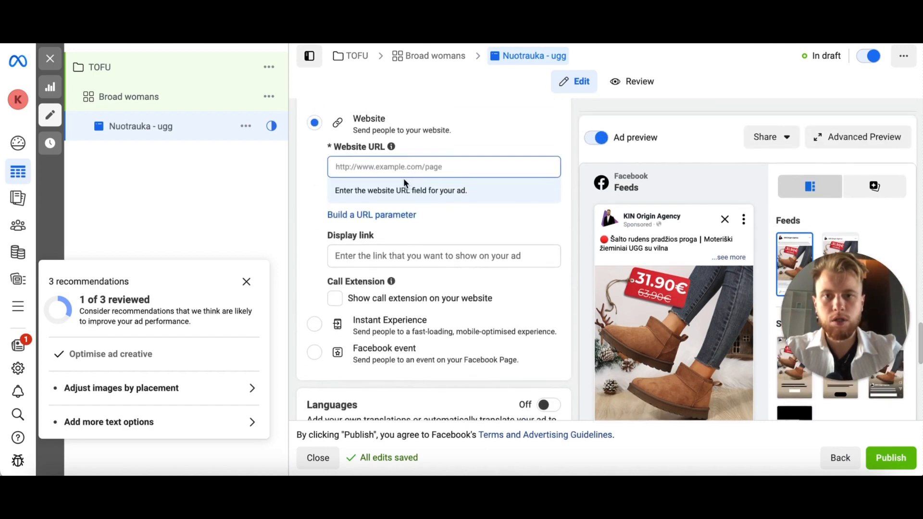
{"action": "scroll", "coordinate": [392, 170], "scroll_direction": "up", "scroll_amount": 1}
{"action": "left_click", "coordinate": [388, 208]}
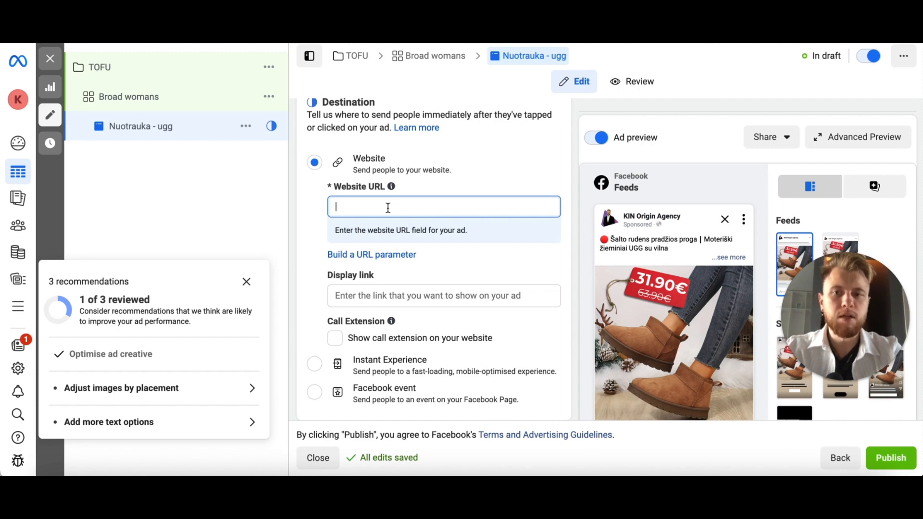
{"action": "scroll", "coordinate": [388, 208], "scroll_direction": "down", "scroll_amount": 1}
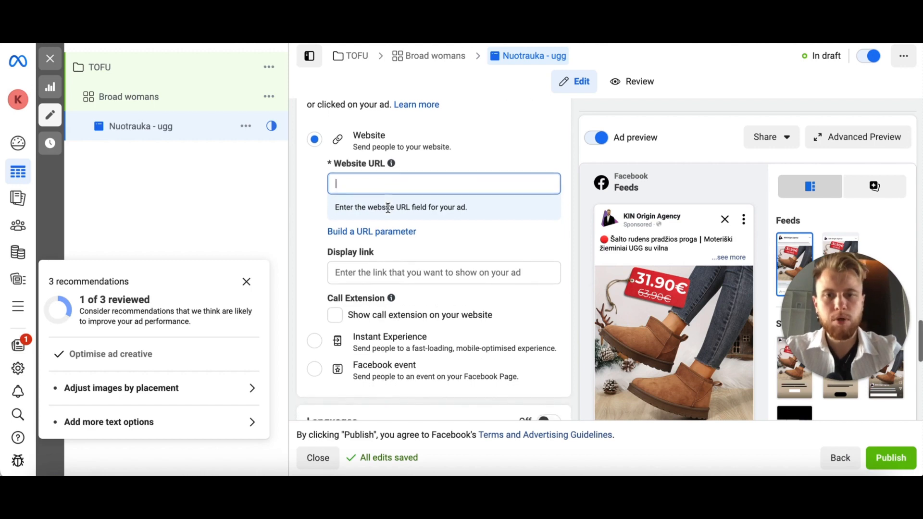
{"action": "scroll", "coordinate": [388, 209], "scroll_direction": "up", "scroll_amount": 1}
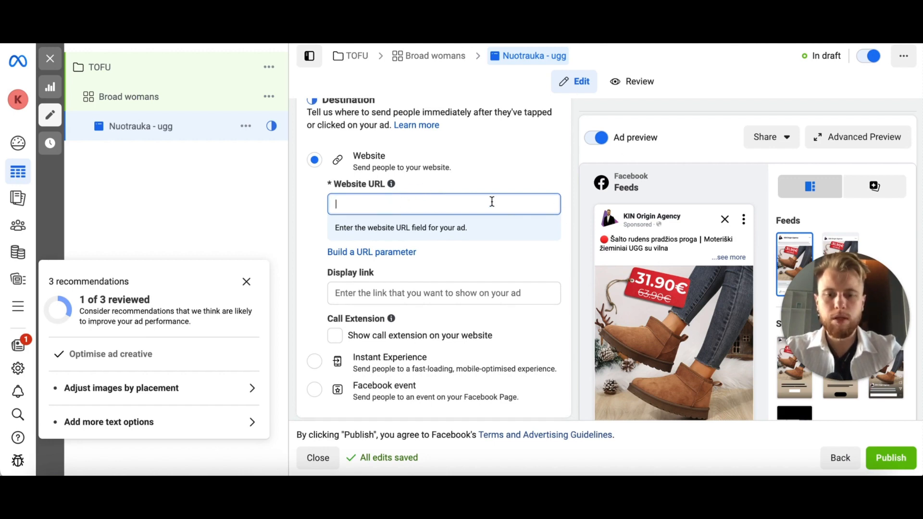
{"action": "type", "text": "W"}
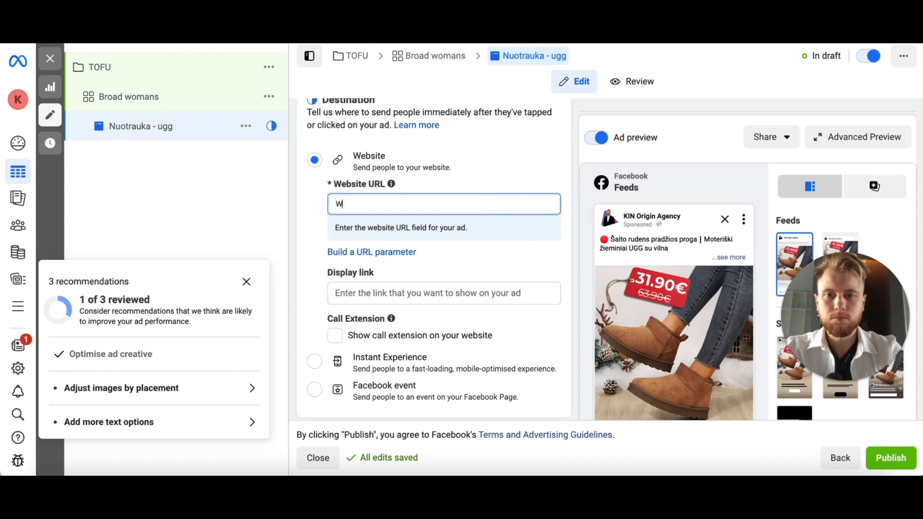
{"action": "type", "text": "WW.FASHIONER.LT"}
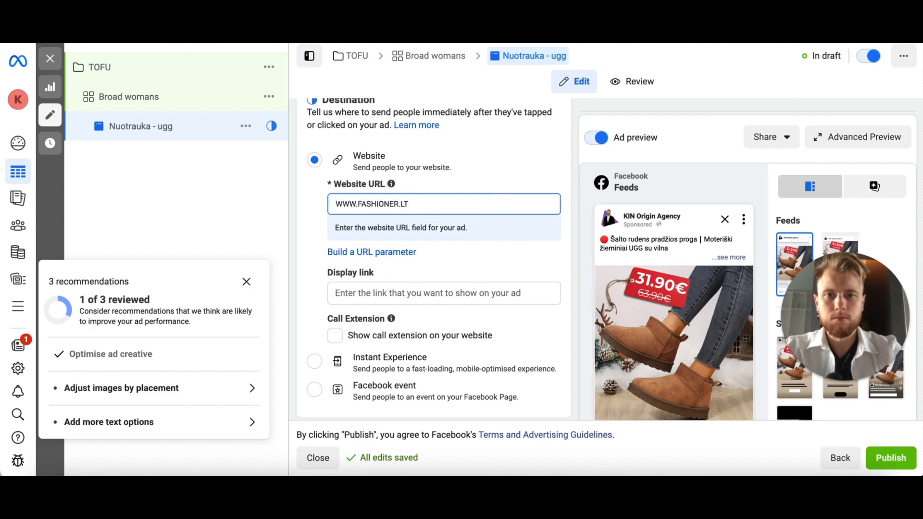
{"action": "type", "text": "/"}
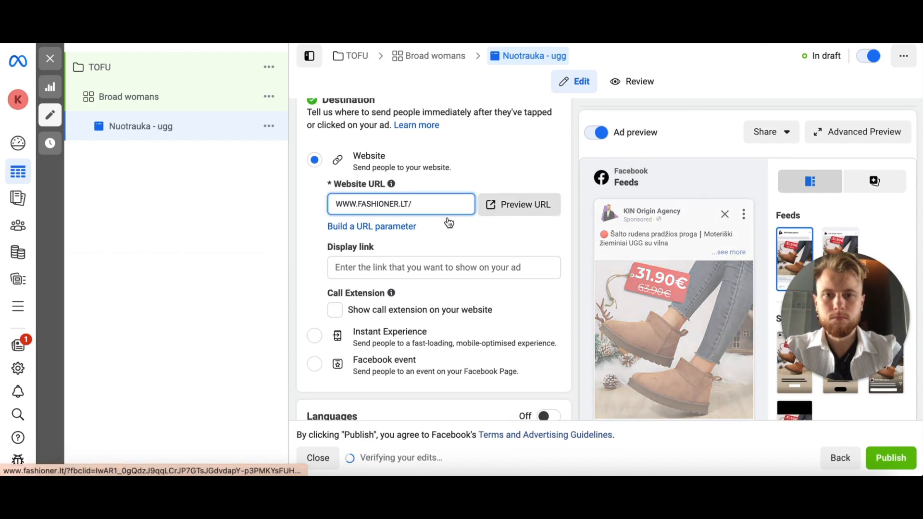
{"action": "type", "text": "MOTERI"}
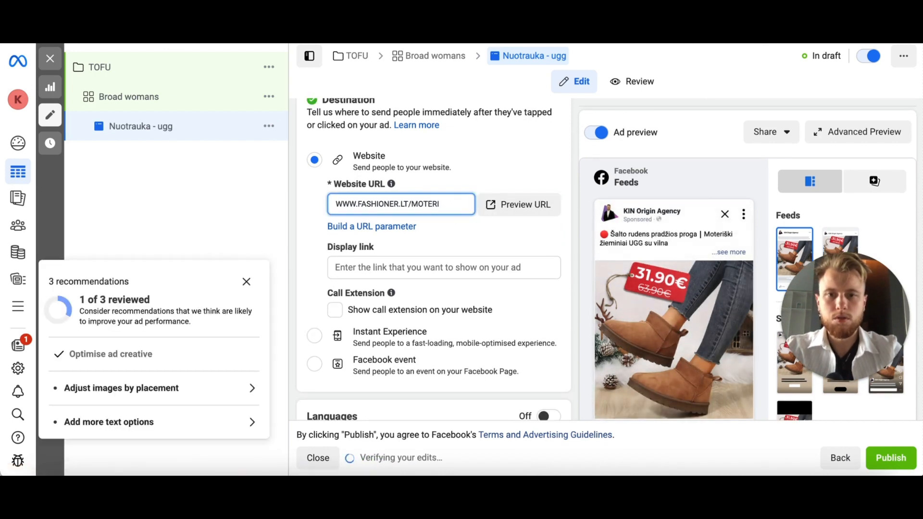
{"action": "type", "text": "SKI-UGG-BA"}
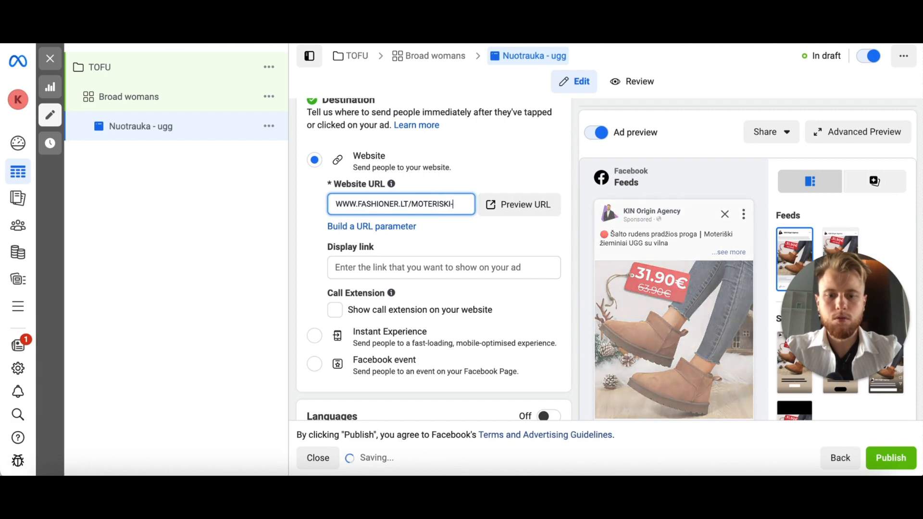
{"action": "type", "text": "TAI"}
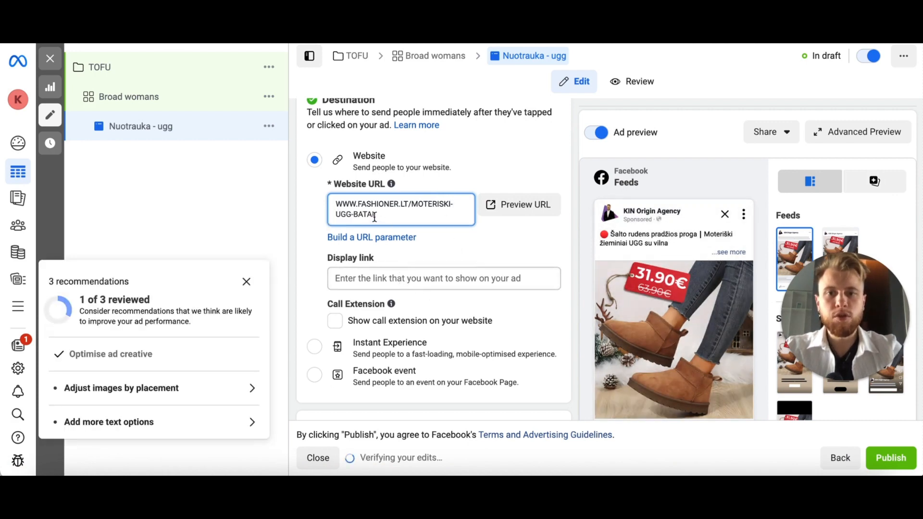
{"action": "key", "text": "Tab"}
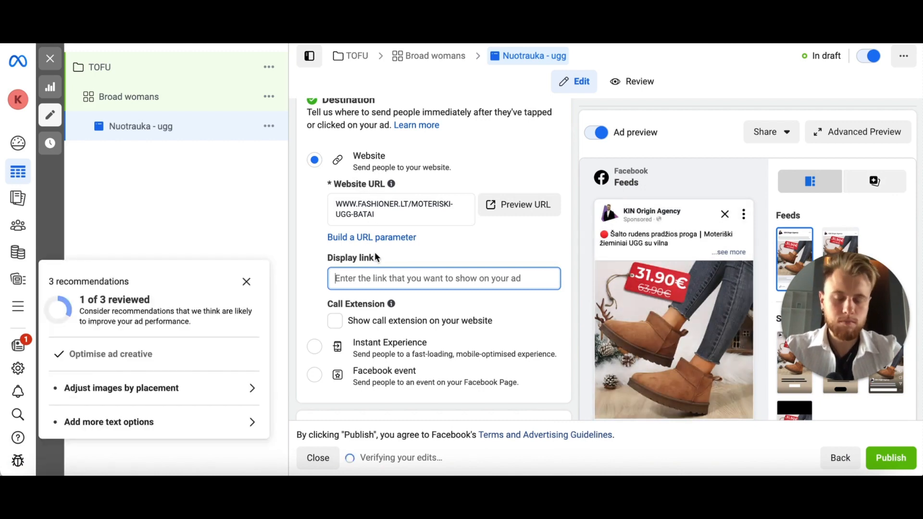
{"action": "type", "text": "WW"}
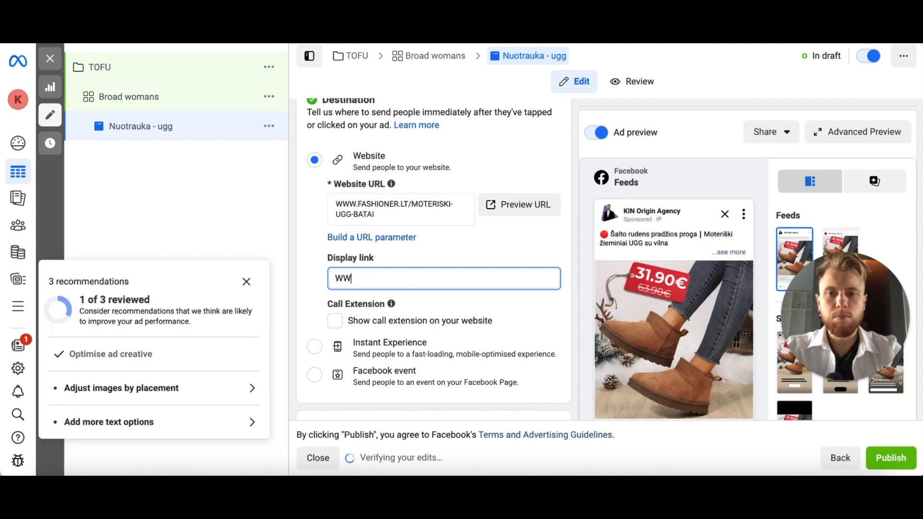
{"action": "key", "text": "BackSpace"}
{"action": "key", "text": "BackSpace"}
{"action": "type", "text": "www.f"}
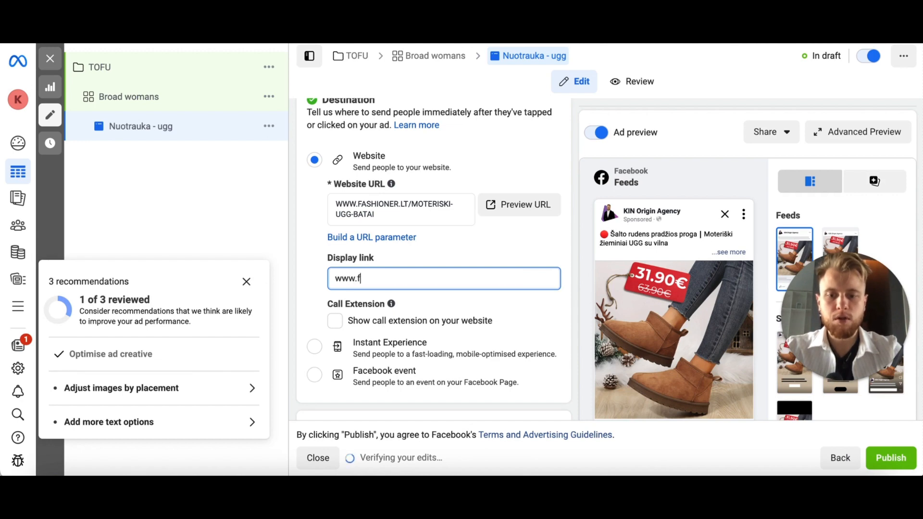
{"action": "type", "text": "ashioner.lt"}
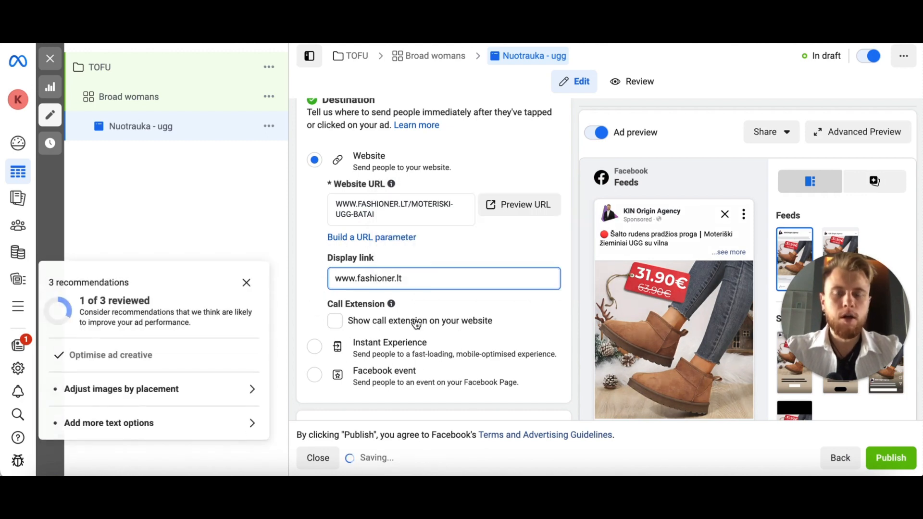
Check the ad's Destination and Tracking sections, and enable tracking of offline events
{"action": "scroll", "coordinate": [414, 322], "scroll_direction": "down", "scroll_amount": 3}
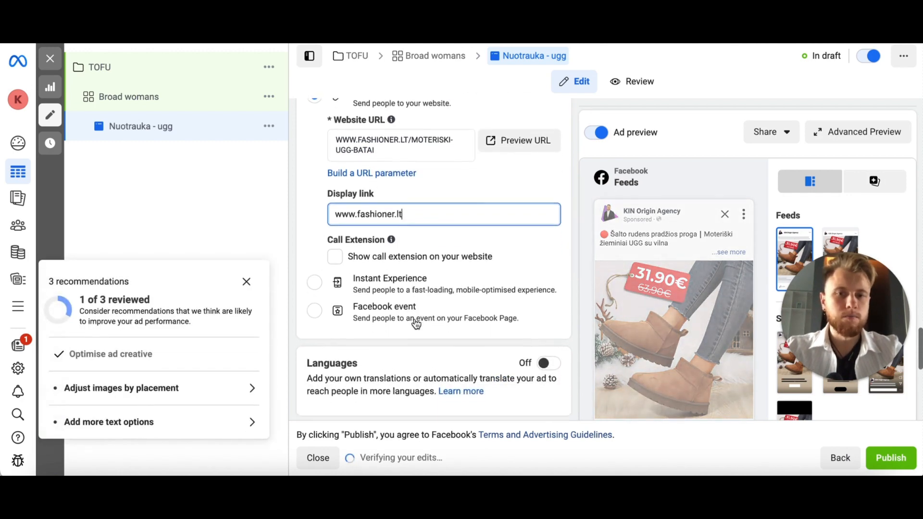
{"action": "scroll", "coordinate": [416, 323], "scroll_direction": "down", "scroll_amount": 6}
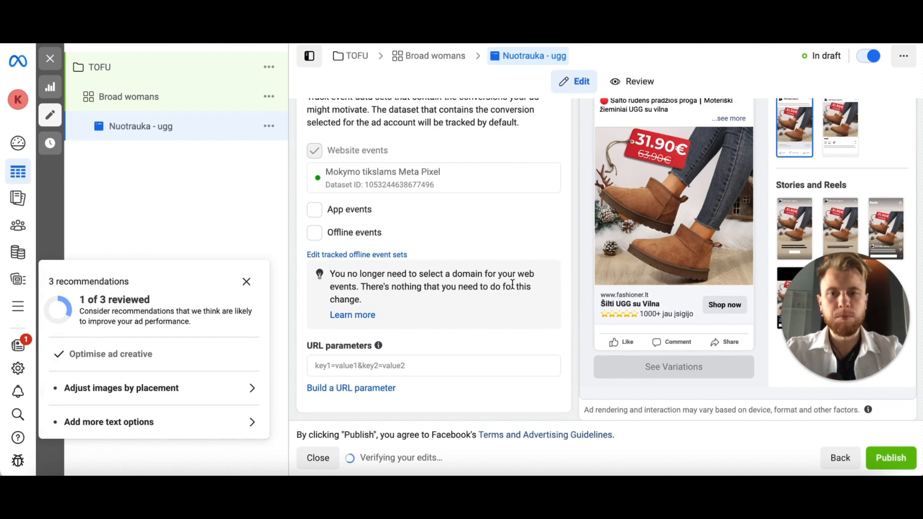
{"action": "scroll", "coordinate": [505, 288], "scroll_direction": "up", "scroll_amount": 8}
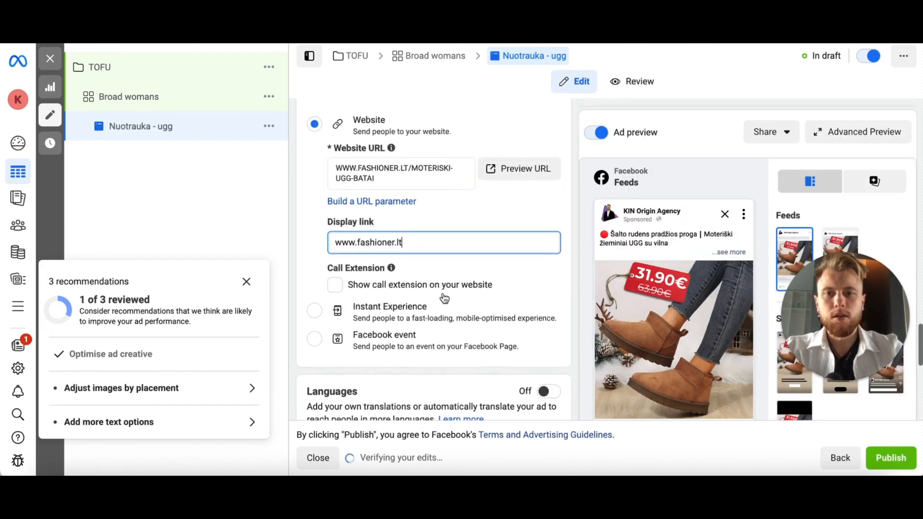
{"action": "scroll", "coordinate": [444, 298], "scroll_direction": "up", "scroll_amount": 3}
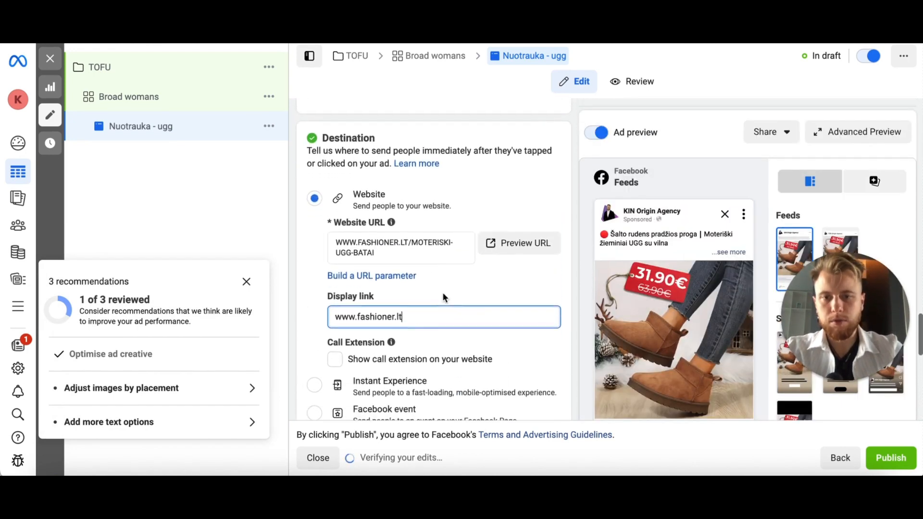
{"action": "scroll", "coordinate": [442, 293], "scroll_direction": "down", "scroll_amount": 3}
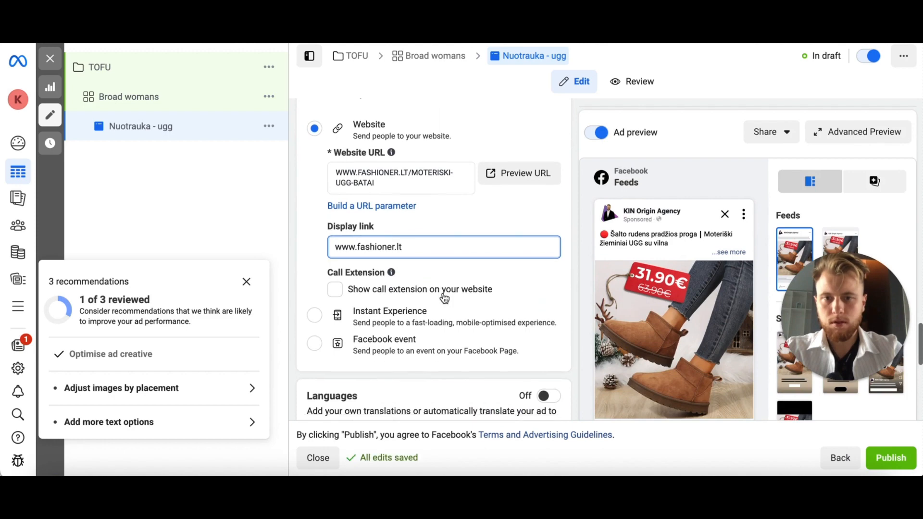
{"action": "scroll", "coordinate": [444, 298], "scroll_direction": "down", "scroll_amount": 10}
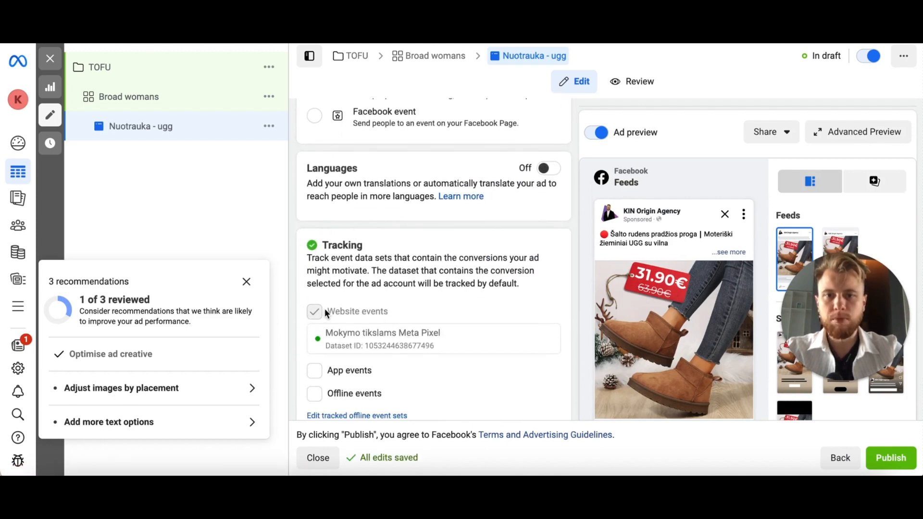
{"action": "scroll", "coordinate": [322, 313], "scroll_direction": "down", "scroll_amount": 1}
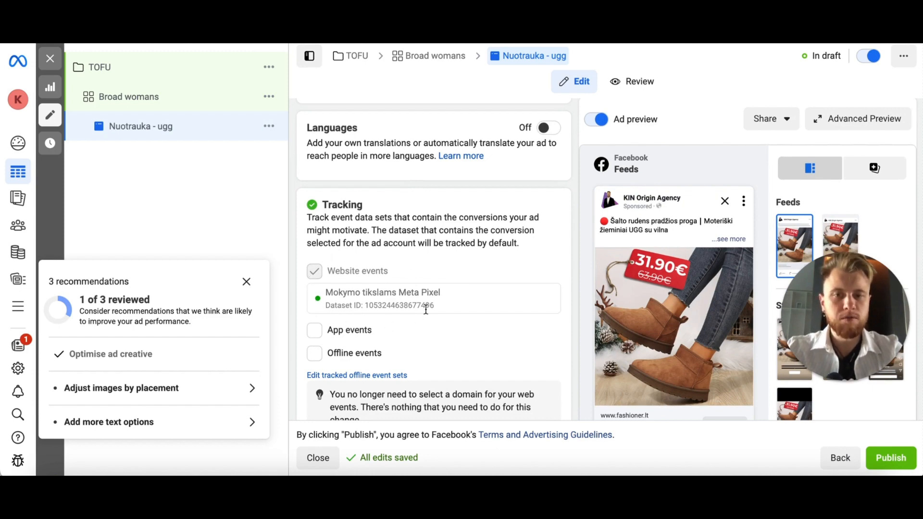
{"action": "scroll", "coordinate": [425, 310], "scroll_direction": "down", "scroll_amount": 2}
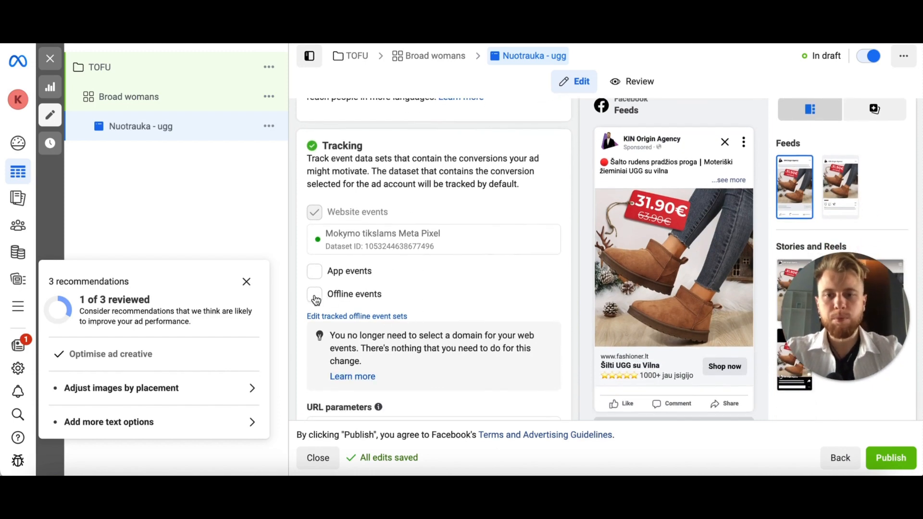
{"action": "left_click", "coordinate": [355, 297]}
Start building a URL parameter for the ad's tracking and enter FB CPC as the campaign source
{"action": "scroll", "coordinate": [371, 308], "scroll_direction": "down", "scroll_amount": 3}
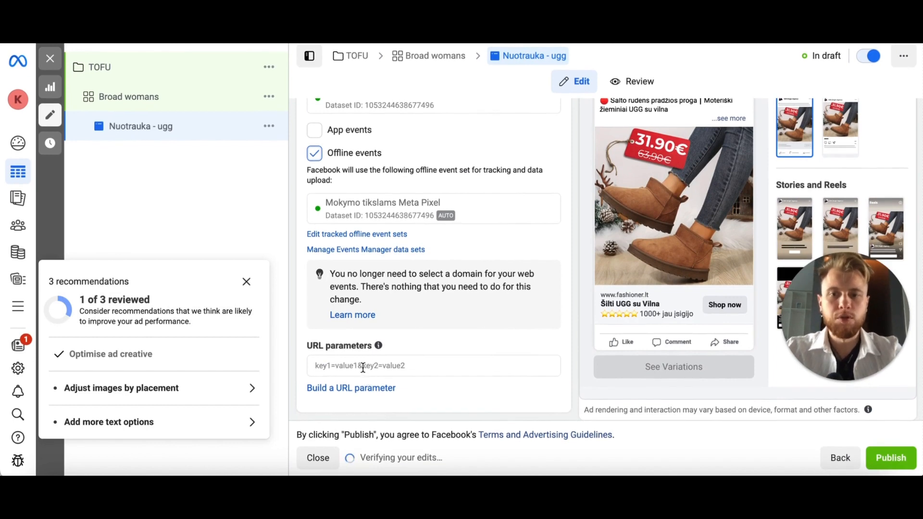
{"action": "left_click", "coordinate": [363, 368]}
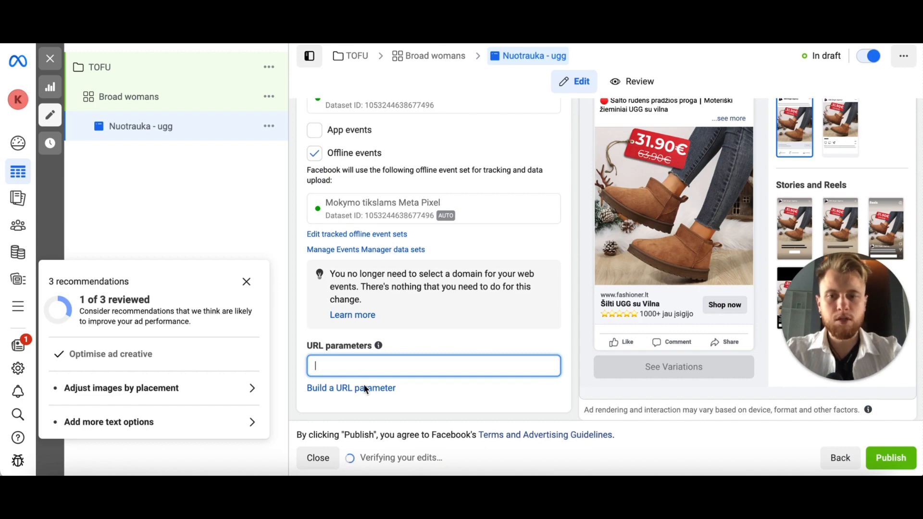
{"action": "left_click", "coordinate": [365, 387]}
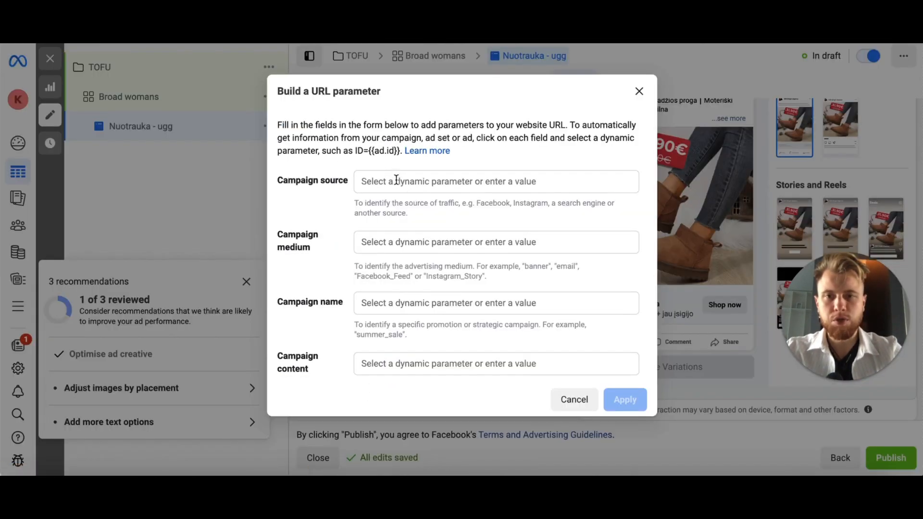
{"action": "left_click", "coordinate": [396, 181]}
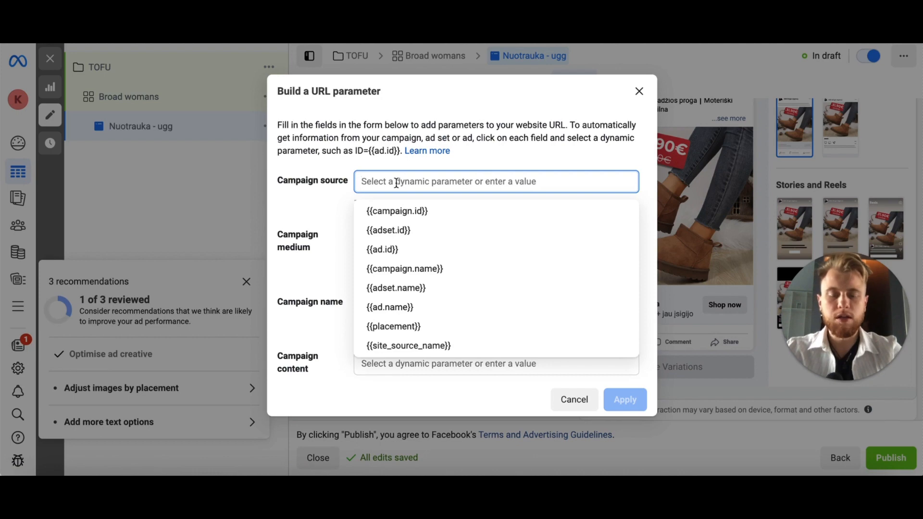
{"action": "type", "text": "FB CPC"}
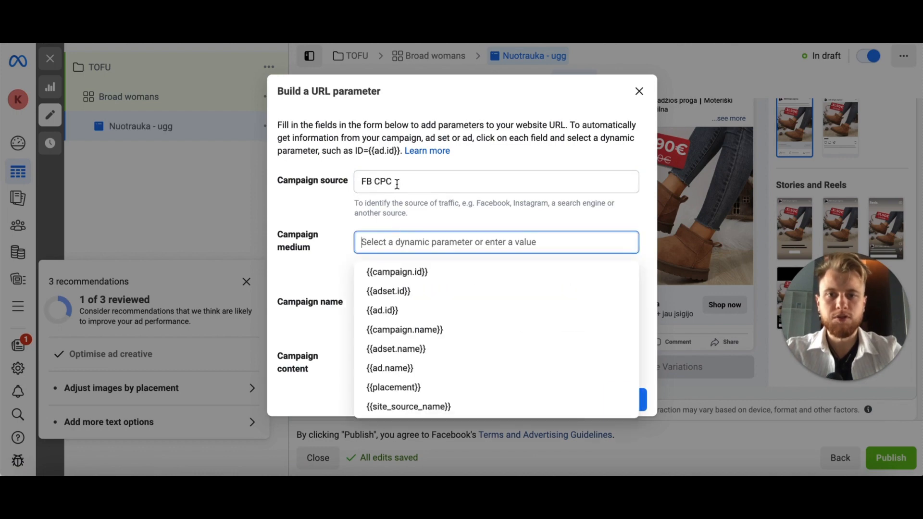
Set the URL parameter's campaign medium to {{campaign.name}} and its campaign name to {{adset.name}}
{"action": "left_click", "coordinate": [392, 242]}
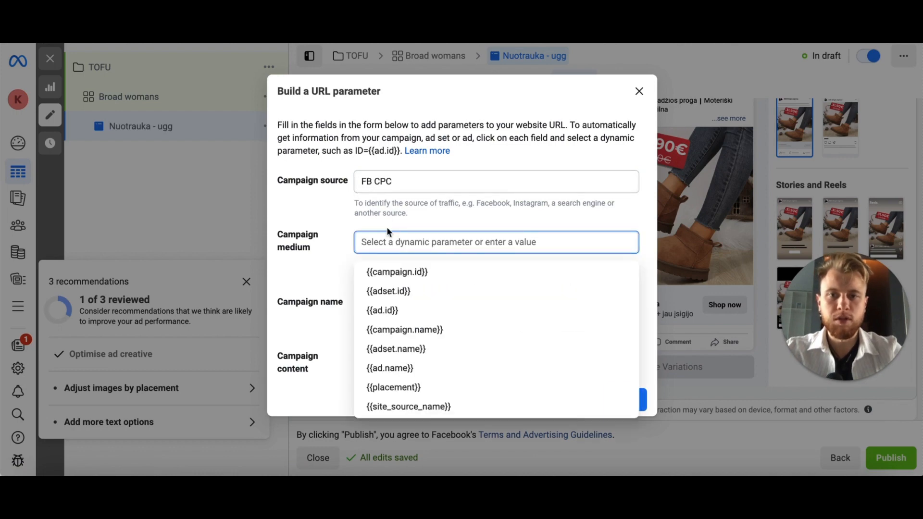
{"action": "left_click", "coordinate": [437, 330]}
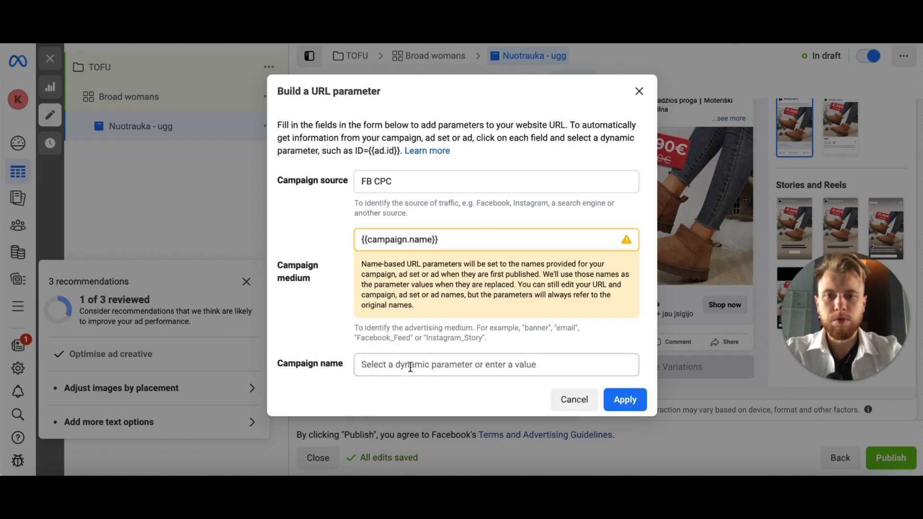
{"action": "left_click", "coordinate": [409, 364]}
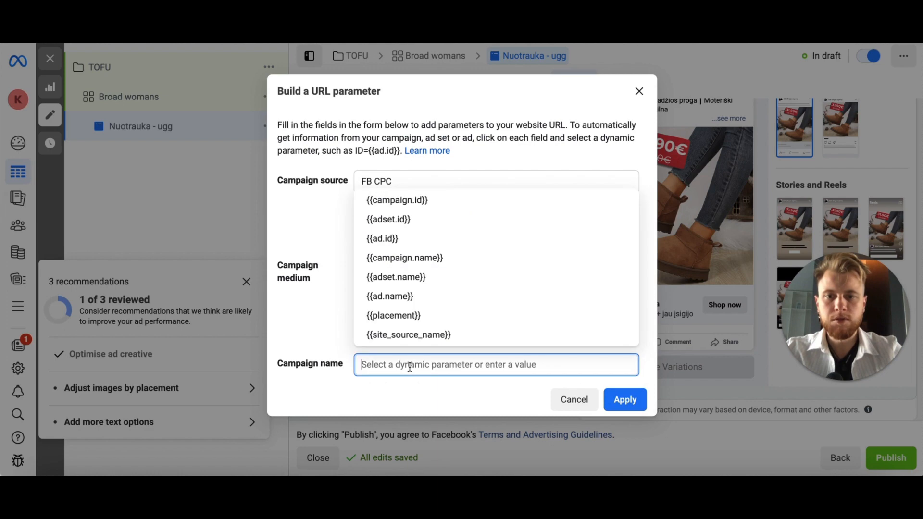
{"action": "left_click", "coordinate": [431, 279]}
Set the campaign content to {{ad.name}} and apply the built URL parameters to the ad
{"action": "scroll", "coordinate": [431, 278], "scroll_direction": "down", "scroll_amount": 1}
{"action": "scroll", "coordinate": [432, 278], "scroll_direction": "down", "scroll_amount": 3}
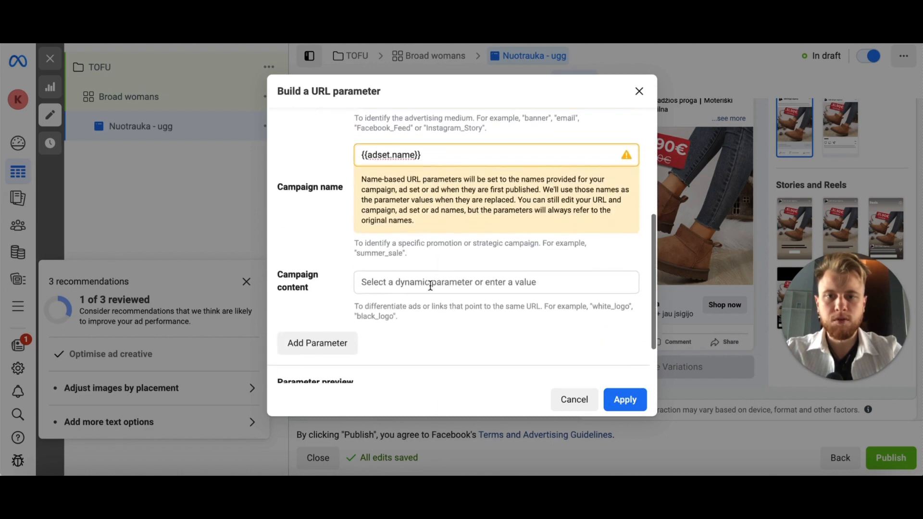
{"action": "left_click", "coordinate": [424, 278]}
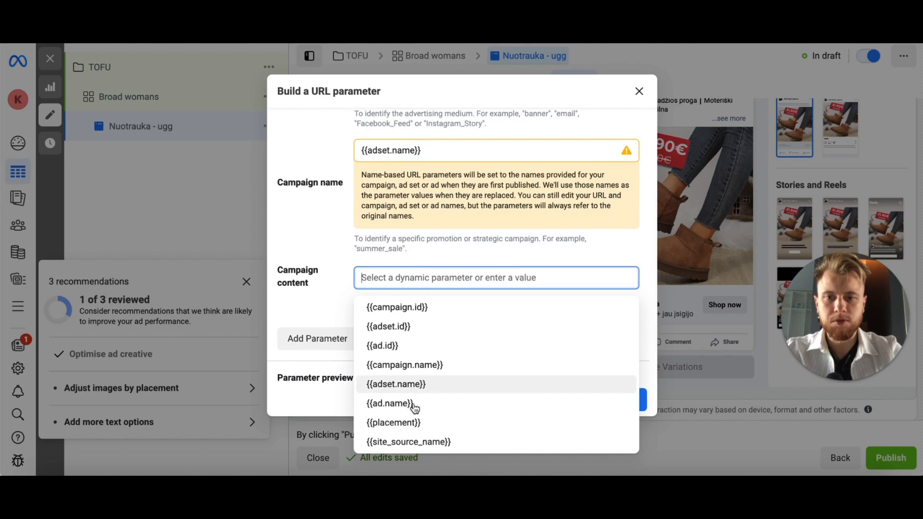
{"action": "left_click", "coordinate": [399, 405]}
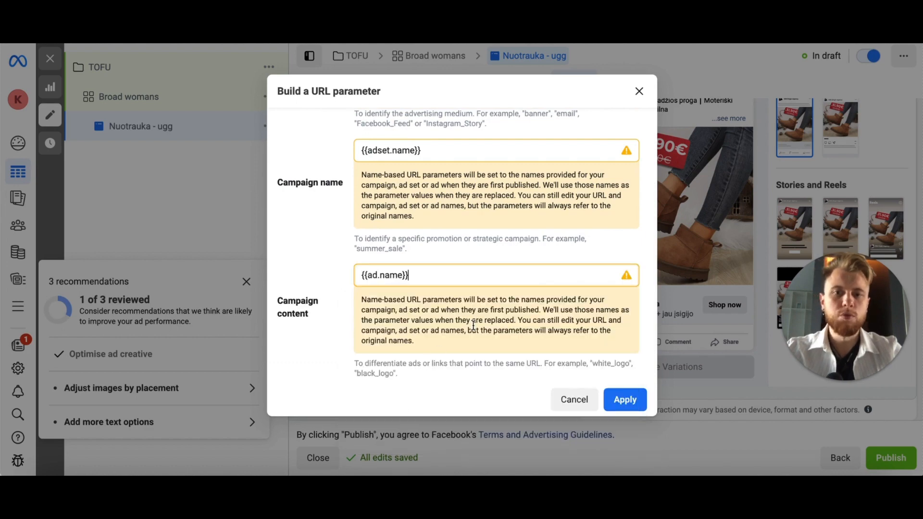
{"action": "left_click", "coordinate": [626, 402]}
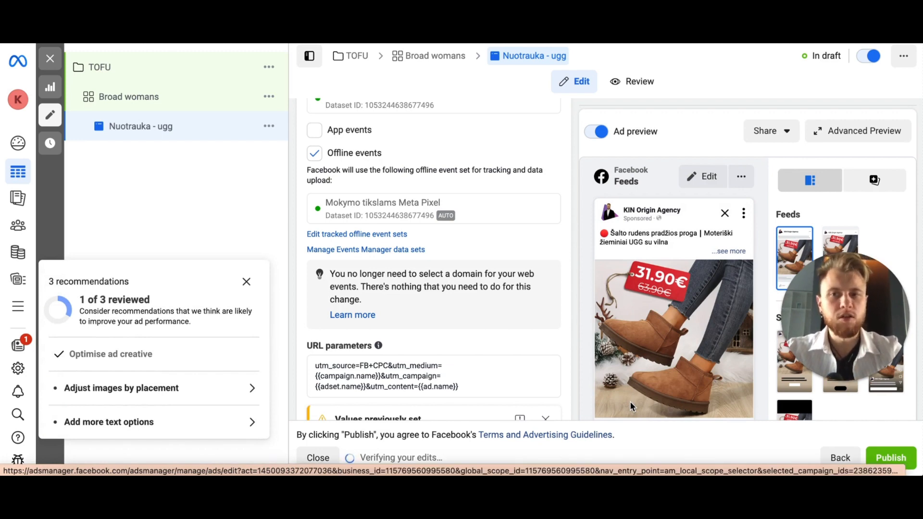
{"action": "scroll", "coordinate": [435, 319], "scroll_direction": "down", "scroll_amount": 3}
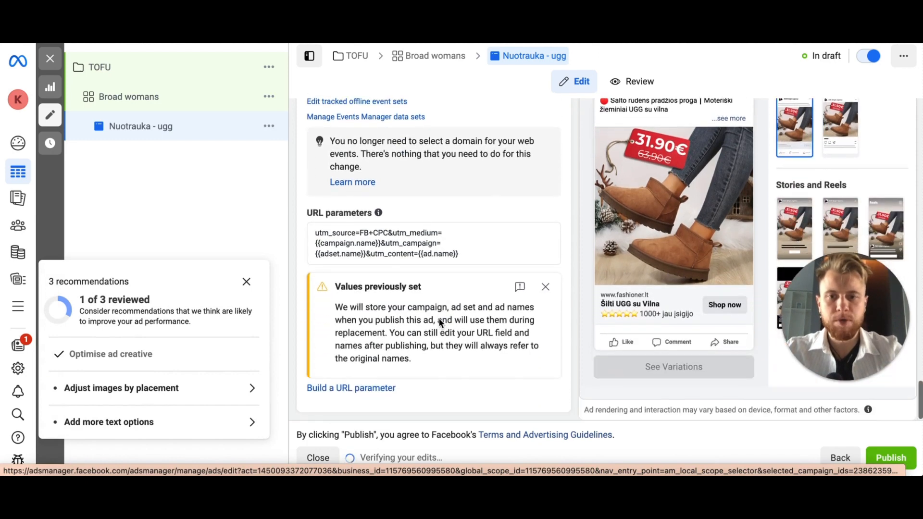
Expand the Facebook Feeds ad preview and examine the whole ad in its Mobile Feed version
{"action": "scroll", "coordinate": [439, 319], "scroll_direction": "up", "scroll_amount": 2}
{"action": "scroll", "coordinate": [439, 319], "scroll_direction": "up", "scroll_amount": 10}
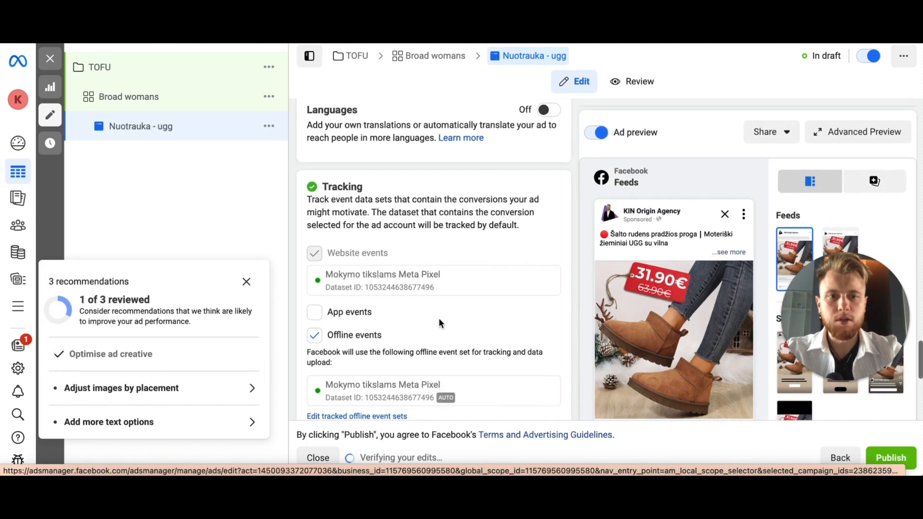
{"action": "scroll", "coordinate": [439, 319], "scroll_direction": "up", "scroll_amount": 3}
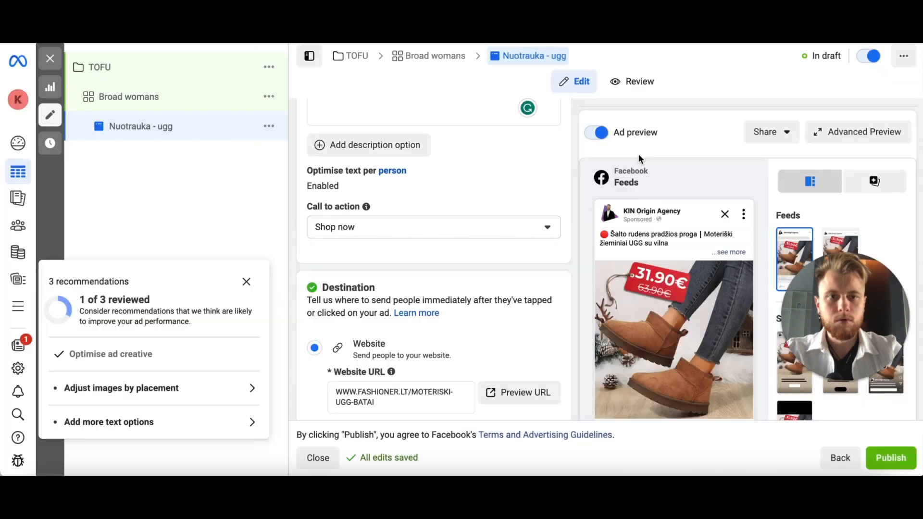
{"action": "left_click", "coordinate": [742, 178]}
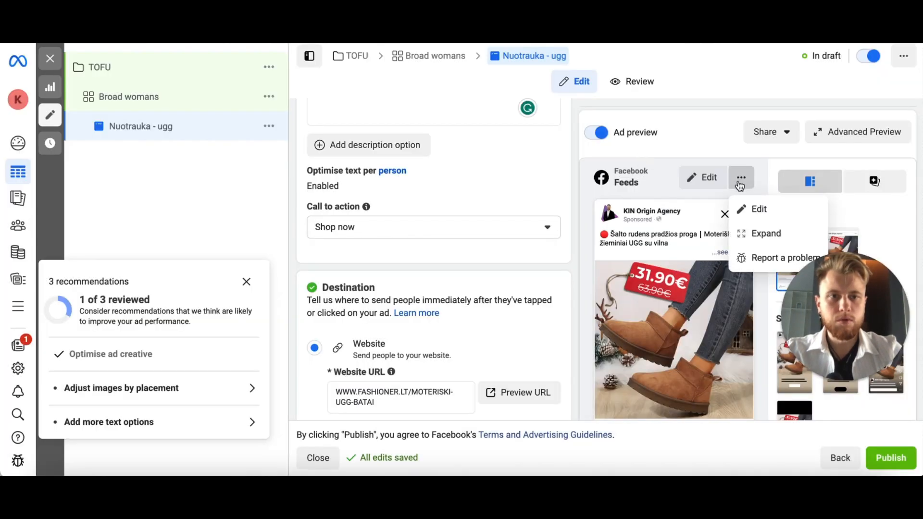
{"action": "left_click", "coordinate": [763, 234]}
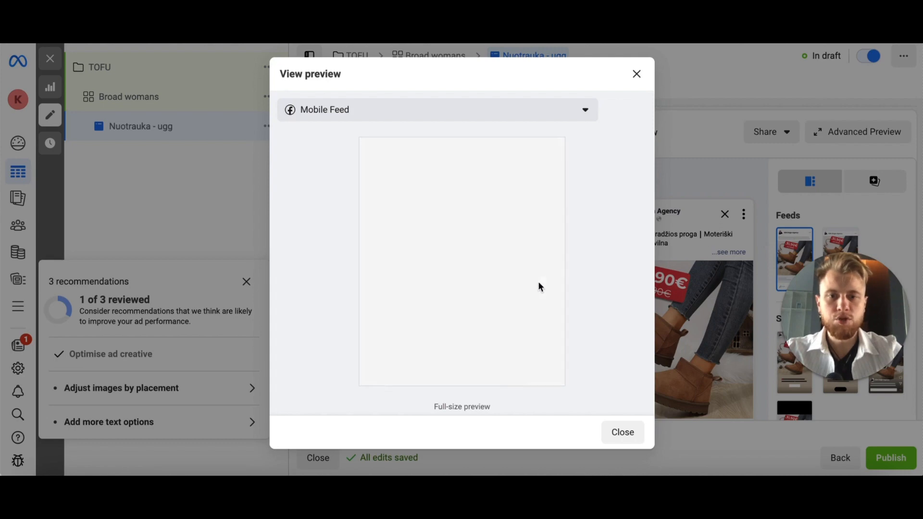
{"action": "scroll", "coordinate": [436, 350], "scroll_direction": "down", "scroll_amount": 3}
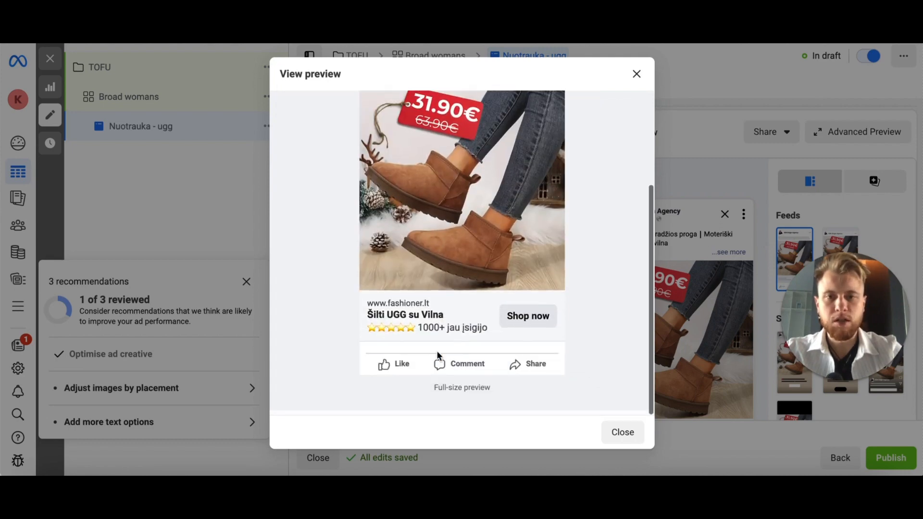
{"action": "scroll", "coordinate": [437, 353], "scroll_direction": "up", "scroll_amount": 2}
{"action": "scroll", "coordinate": [436, 350], "scroll_direction": "up", "scroll_amount": 2}
{"action": "left_click", "coordinate": [583, 112]}
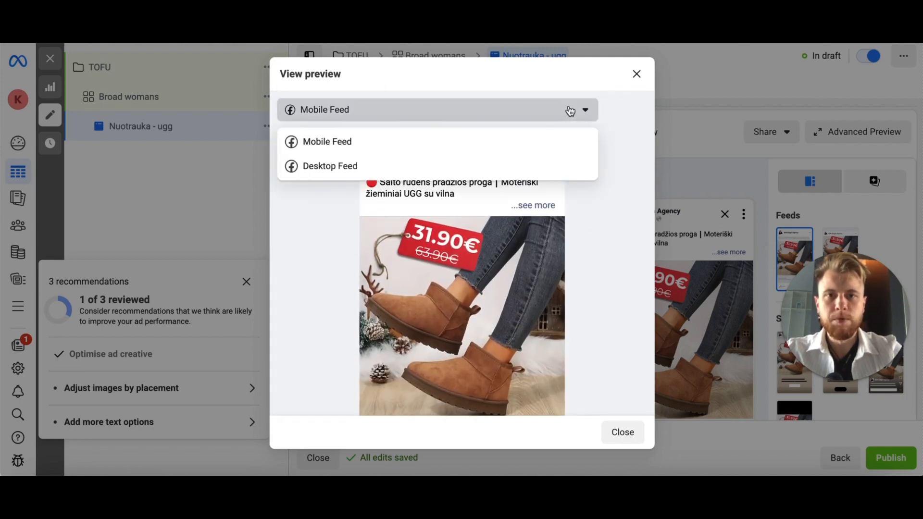
{"action": "left_click", "coordinate": [371, 143]}
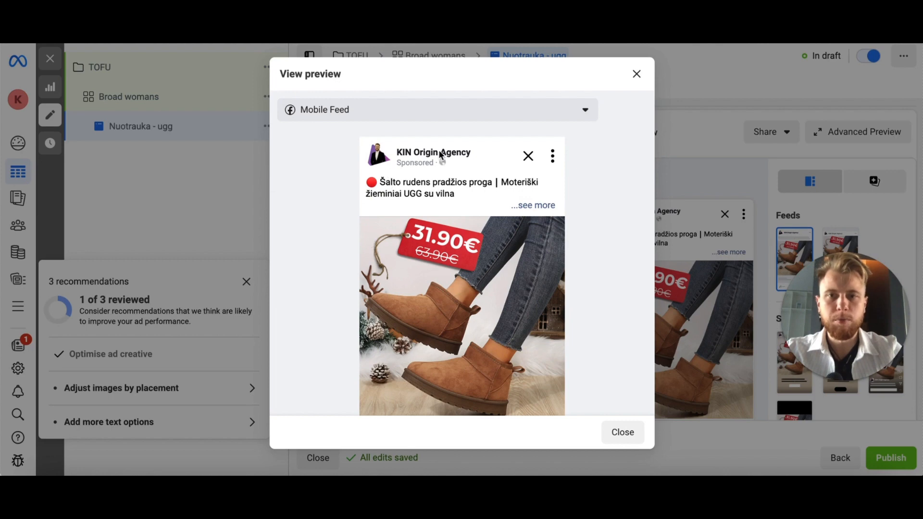
{"action": "scroll", "coordinate": [563, 320], "scroll_direction": "down", "scroll_amount": 1}
{"action": "scroll", "coordinate": [563, 318], "scroll_direction": "down", "scroll_amount": 3}
{"action": "scroll", "coordinate": [561, 314], "scroll_direction": "up", "scroll_amount": 3}
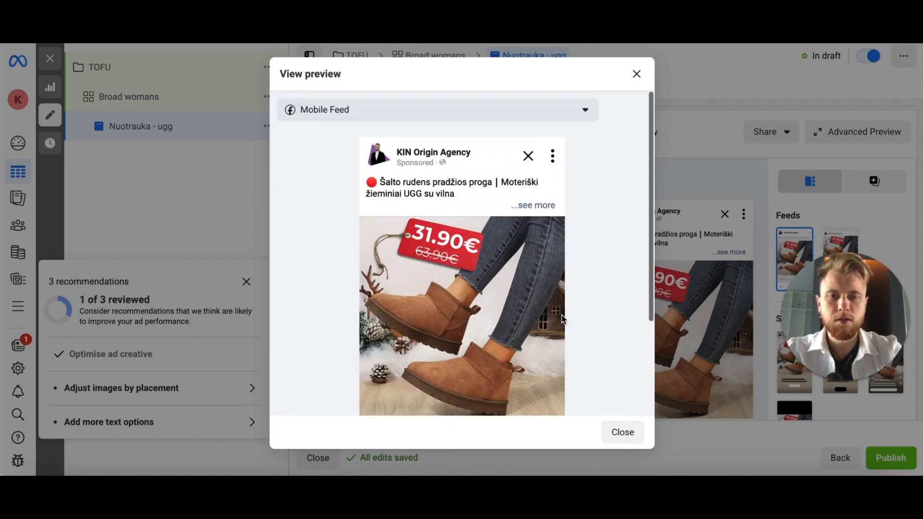
{"action": "left_click", "coordinate": [636, 76]}
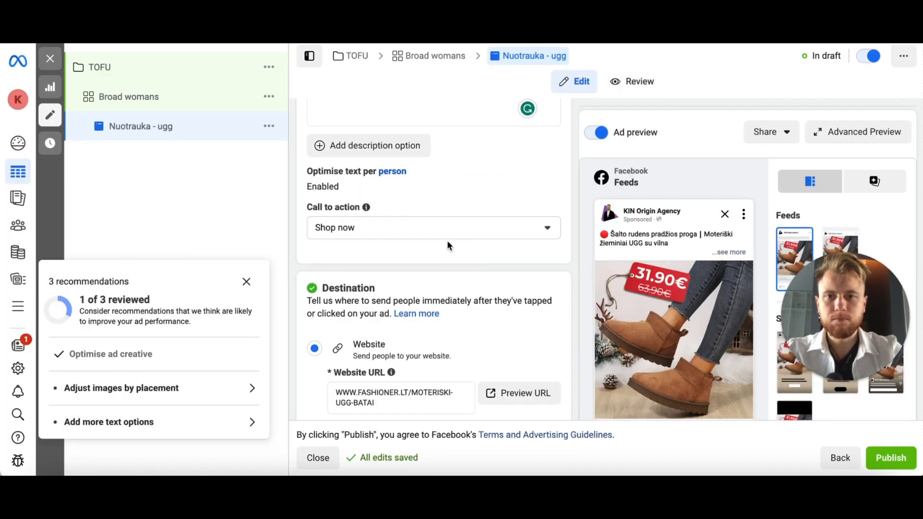
Look back through the ad's settings up to its name and dismiss the recommendations
{"action": "scroll", "coordinate": [448, 243], "scroll_direction": "up", "scroll_amount": 6}
{"action": "scroll", "coordinate": [447, 240], "scroll_direction": "up", "scroll_amount": 7}
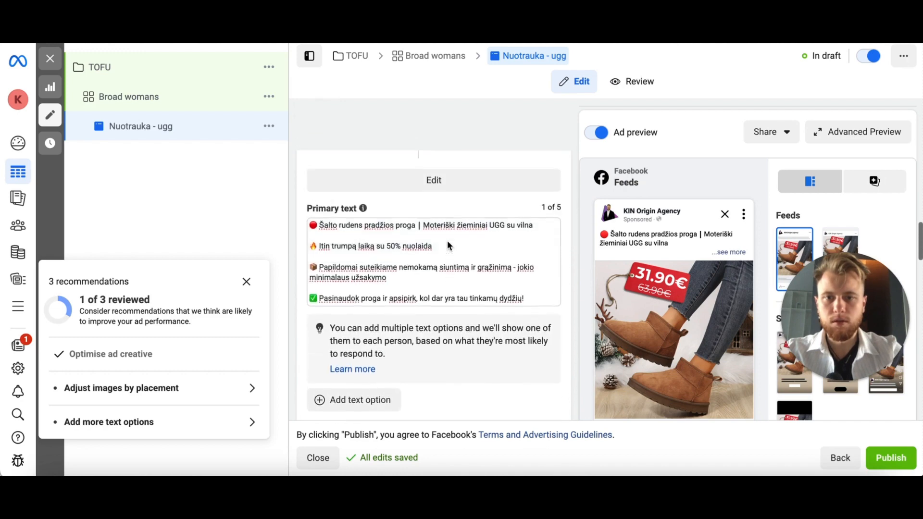
{"action": "scroll", "coordinate": [448, 240], "scroll_direction": "up", "scroll_amount": 8}
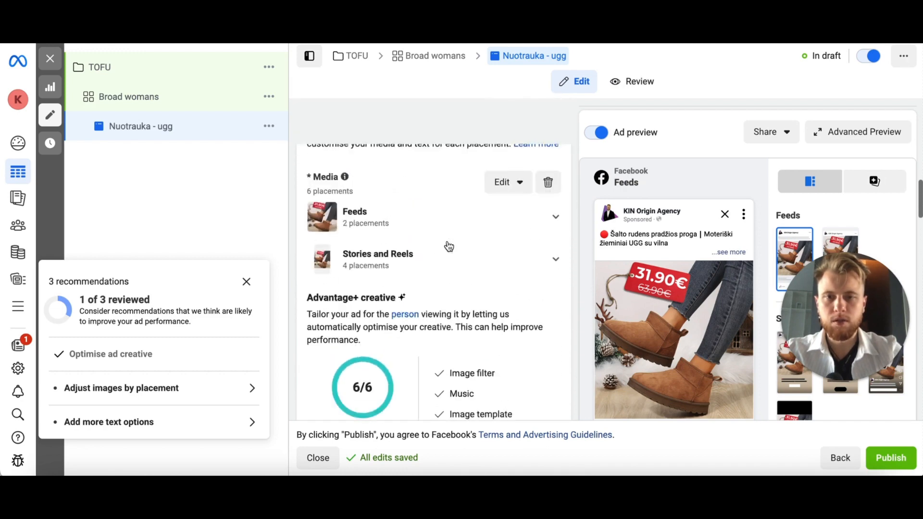
{"action": "scroll", "coordinate": [447, 245], "scroll_direction": "up", "scroll_amount": 8}
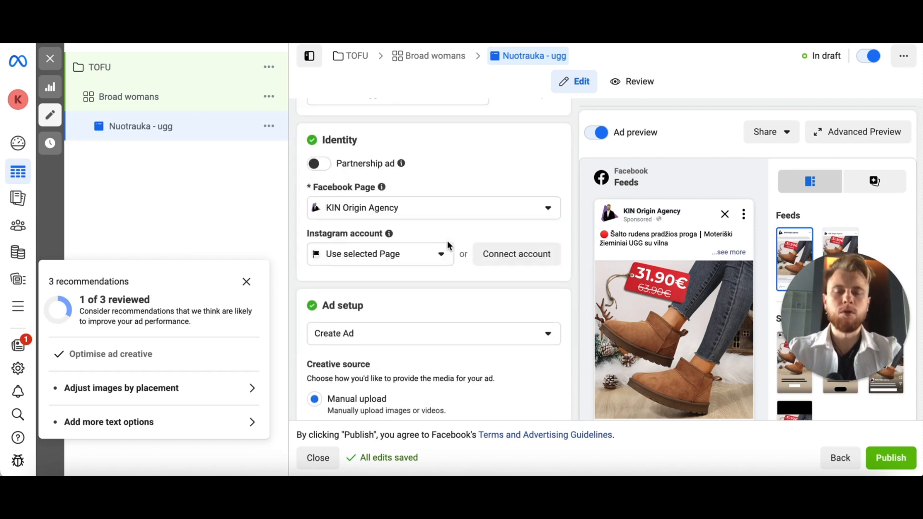
{"action": "scroll", "coordinate": [447, 245], "scroll_direction": "up", "scroll_amount": 1}
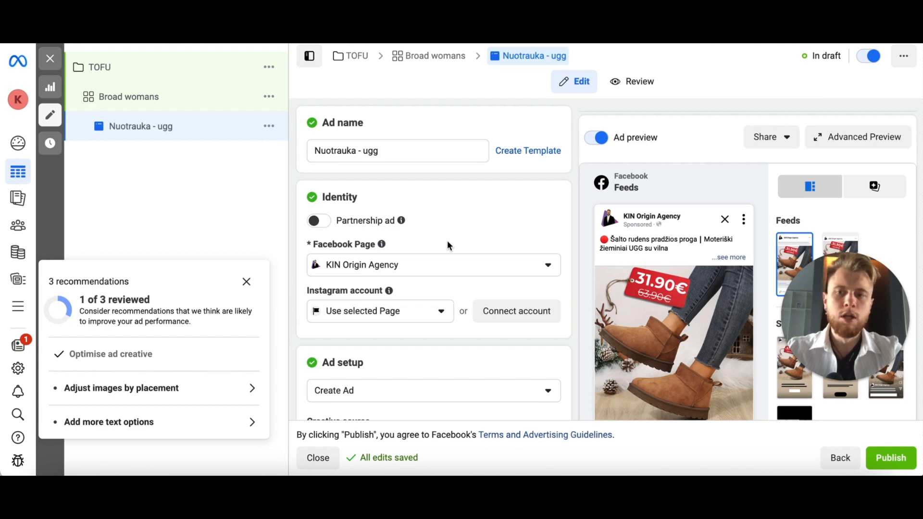
{"action": "left_click", "coordinate": [246, 282]}
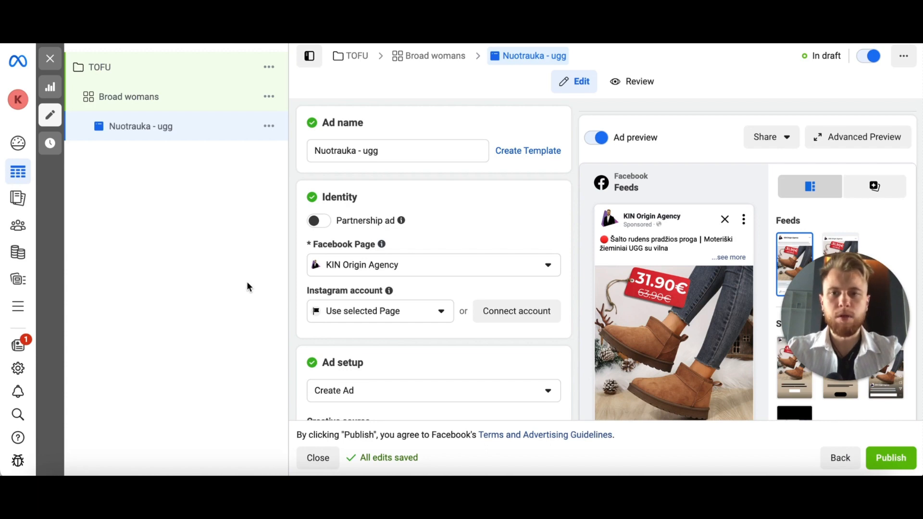
Rename the ad as Nuotrauka - UGG
{"action": "left_click", "coordinate": [389, 151]}
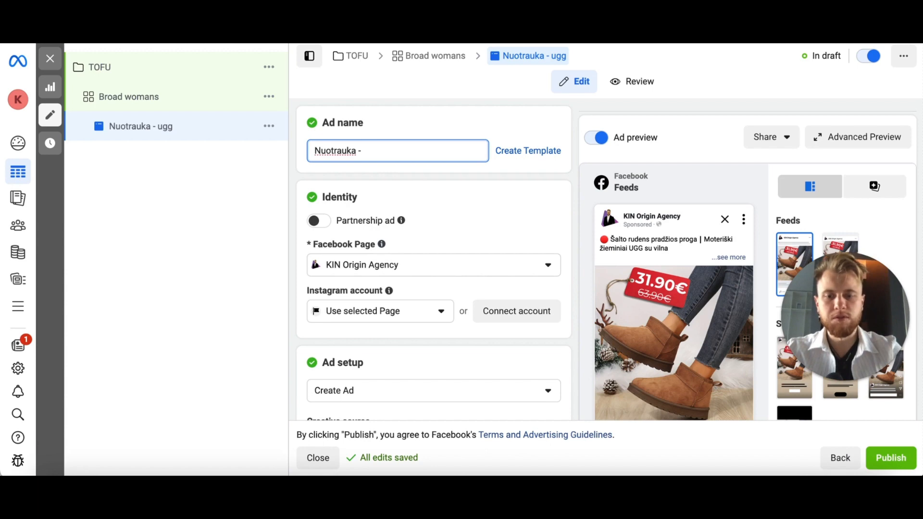
{"action": "type", "text": "UGG"}
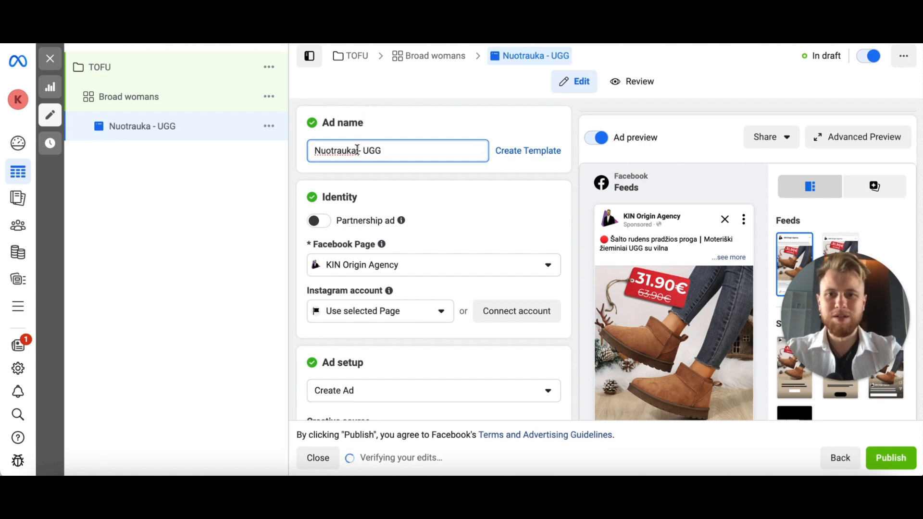
{"action": "double_click", "coordinate": [315, 153]}
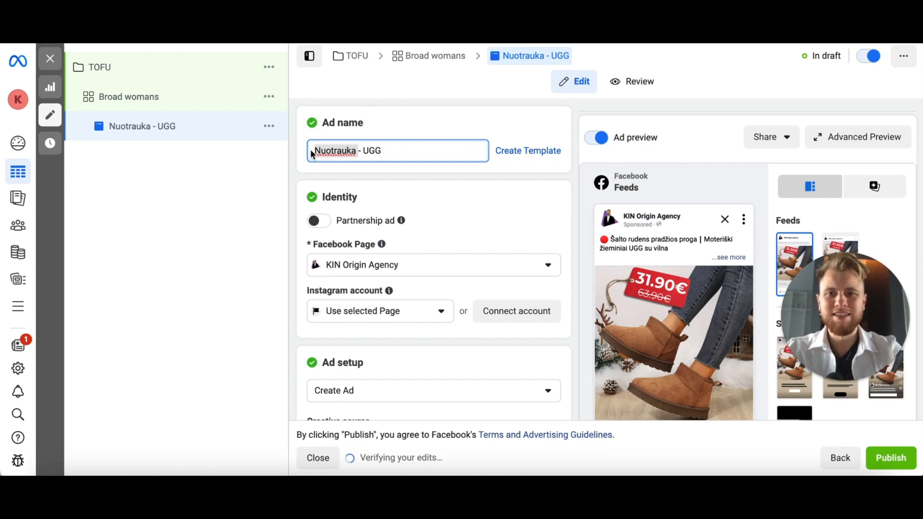
{"action": "left_click", "coordinate": [341, 154]}
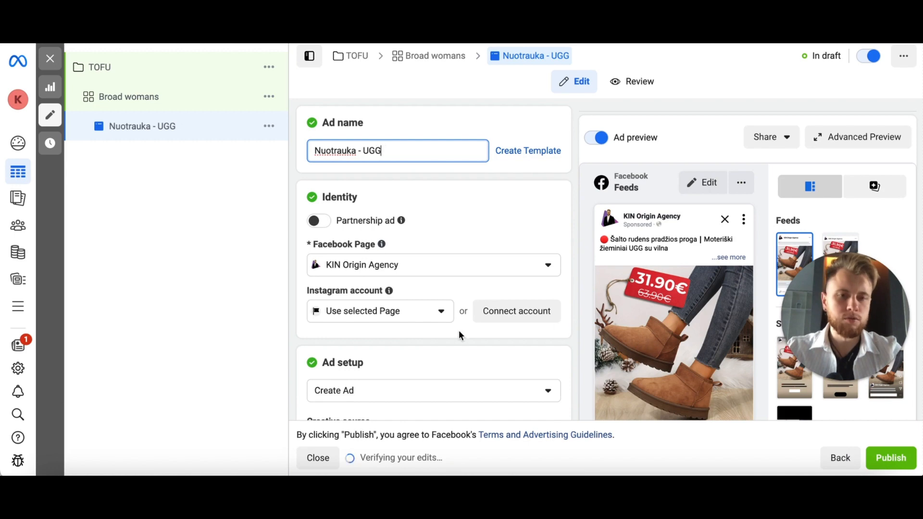
Review the ad's format, media, primary text, headline, description and call to action
{"action": "scroll", "coordinate": [459, 332], "scroll_direction": "down", "scroll_amount": 9}
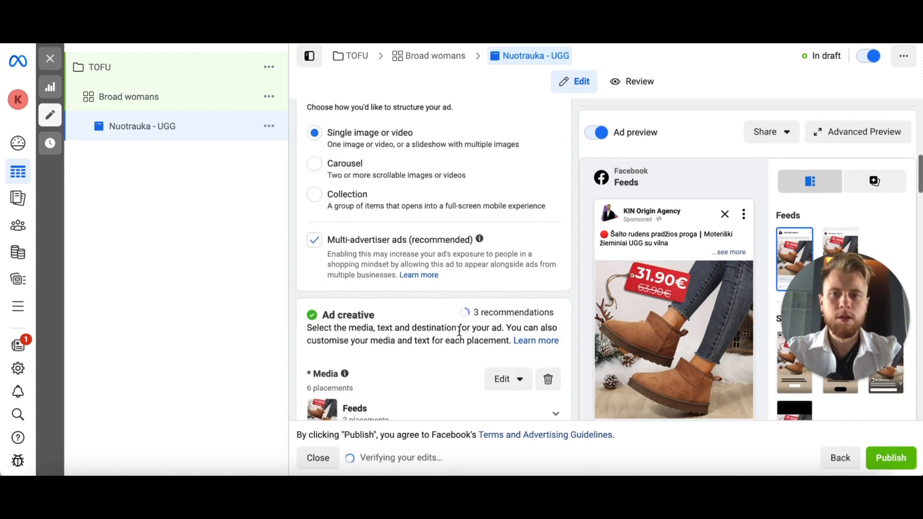
{"action": "scroll", "coordinate": [459, 332], "scroll_direction": "down", "scroll_amount": 6}
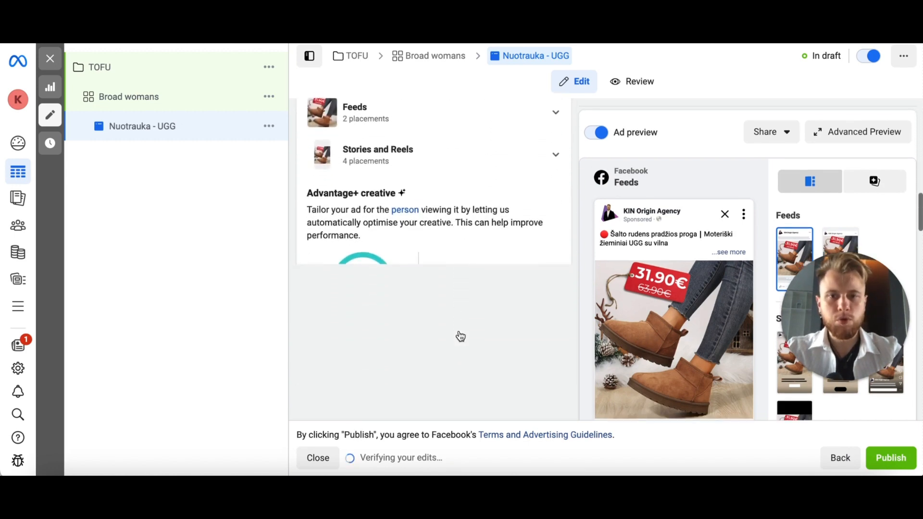
{"action": "scroll", "coordinate": [461, 334], "scroll_direction": "down", "scroll_amount": 3}
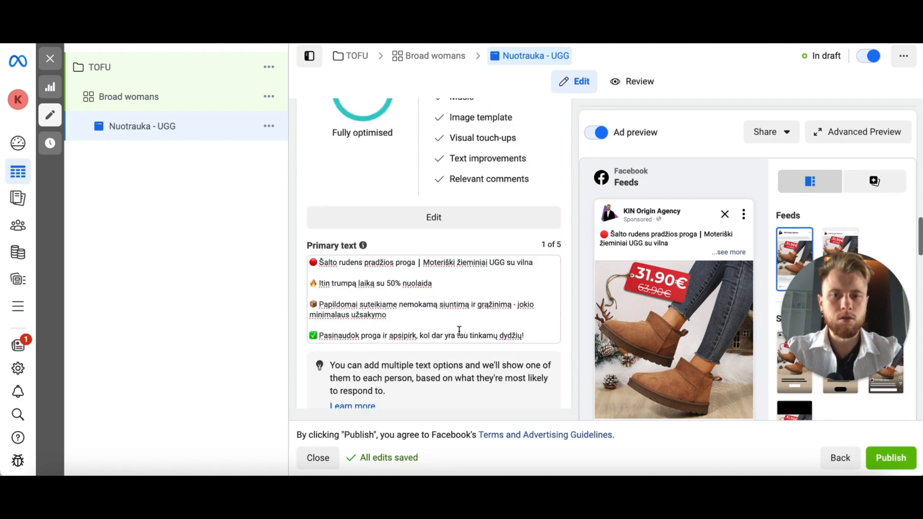
{"action": "scroll", "coordinate": [459, 331], "scroll_direction": "down", "scroll_amount": 7}
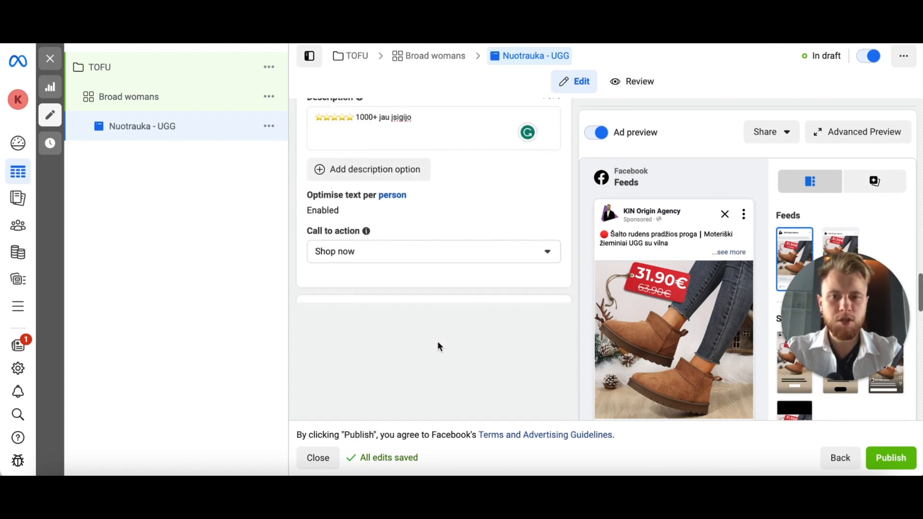
{"action": "scroll", "coordinate": [438, 342], "scroll_direction": "down", "scroll_amount": 4}
{"action": "scroll", "coordinate": [438, 342], "scroll_direction": "up", "scroll_amount": 6}
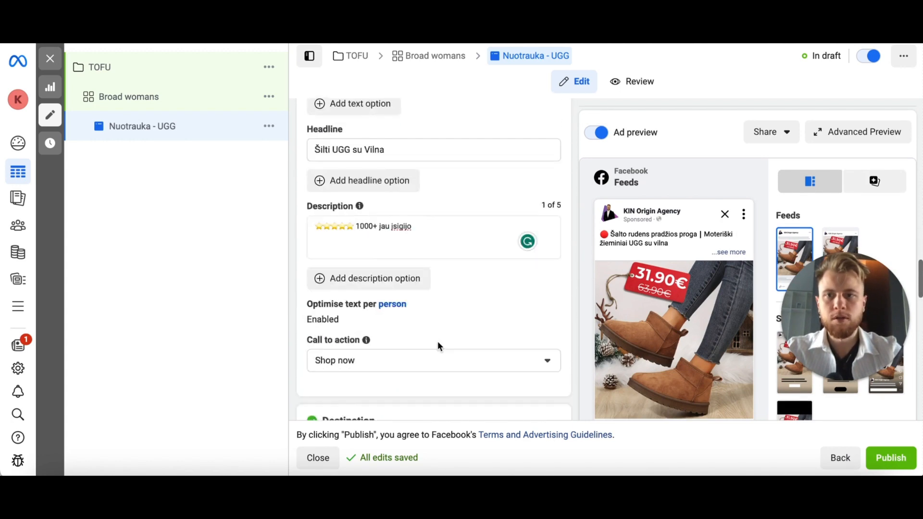
{"action": "scroll", "coordinate": [438, 341], "scroll_direction": "up", "scroll_amount": 8}
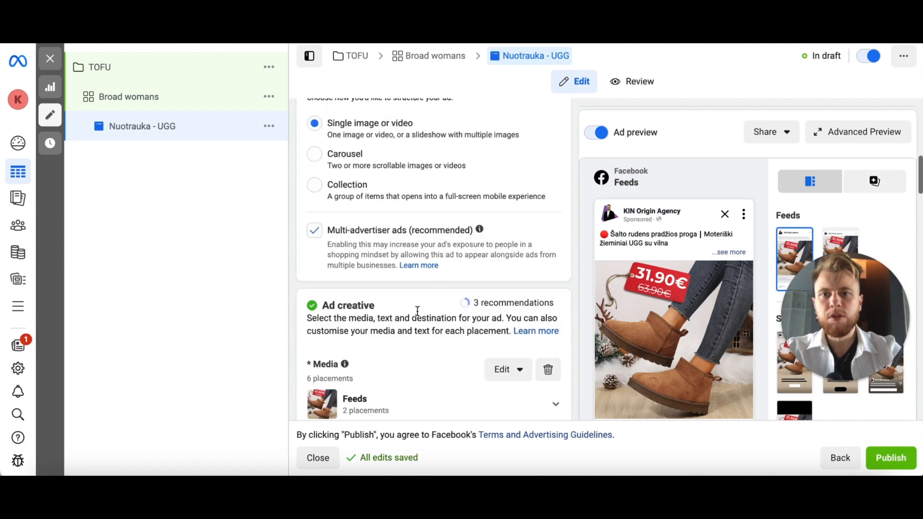
Check the Broad womans ad set, return to the ad Nuotrauka - UGG and publish it
{"action": "left_click", "coordinate": [176, 86]}
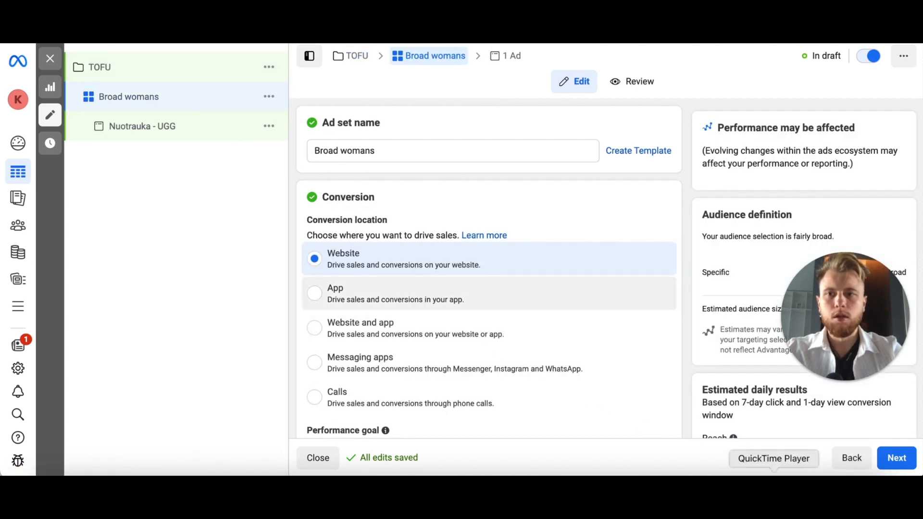
{"action": "left_click", "coordinate": [141, 135]}
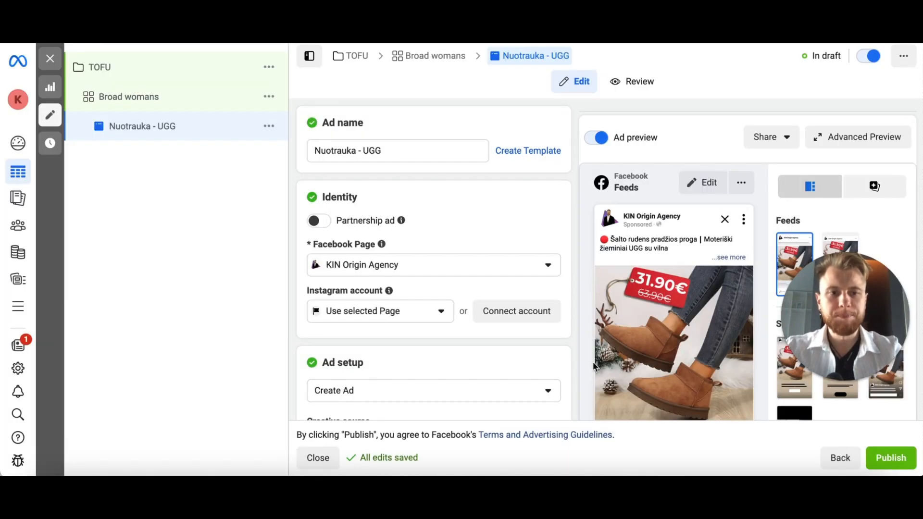
{"action": "left_click", "coordinate": [883, 460]}
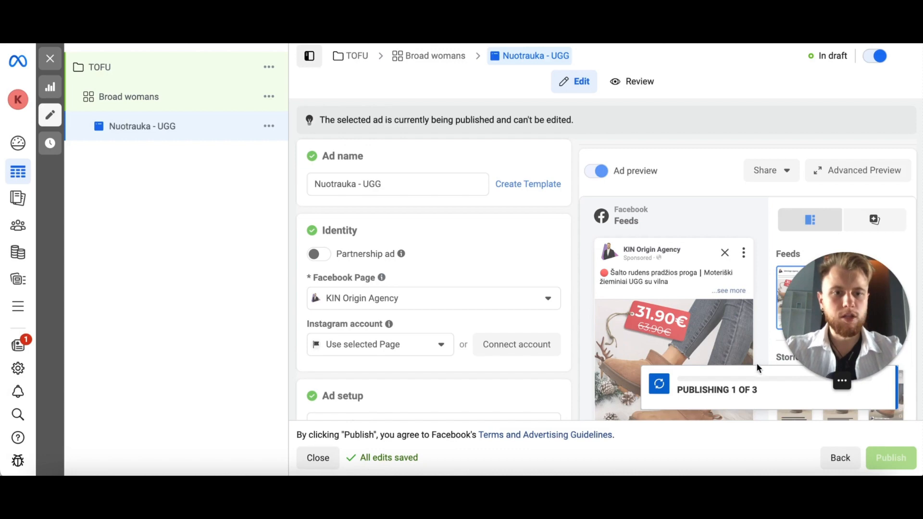